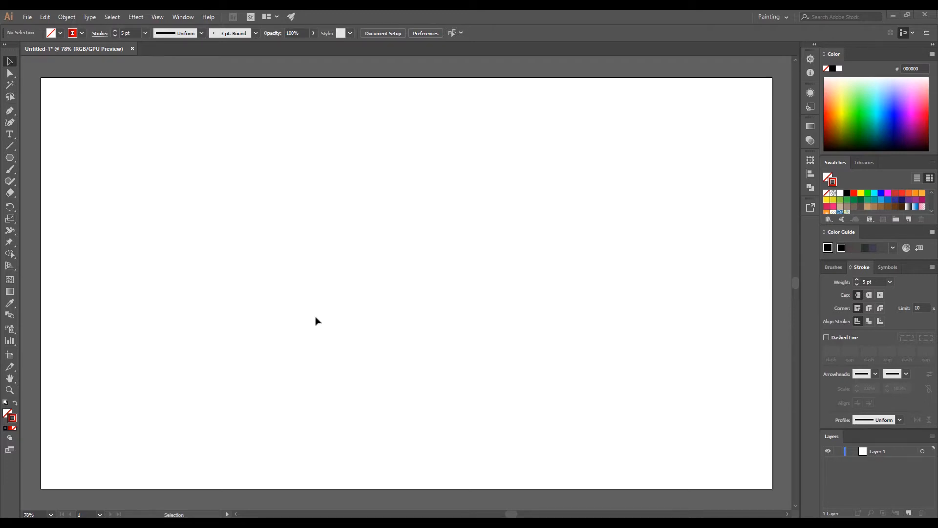
Draw a pentagon left of the artboard centre with a red fill and no outline.
{"action": "left_click", "coordinate": [11, 161]}
{"action": "mouse_move", "coordinate": [356, 279]}
{"action": "left_mouse_down"}
{"action": "mouse_move", "coordinate": [387, 310]}
{"action": "mouse_move", "coordinate": [413, 359]}
{"action": "left_mouse_up"}
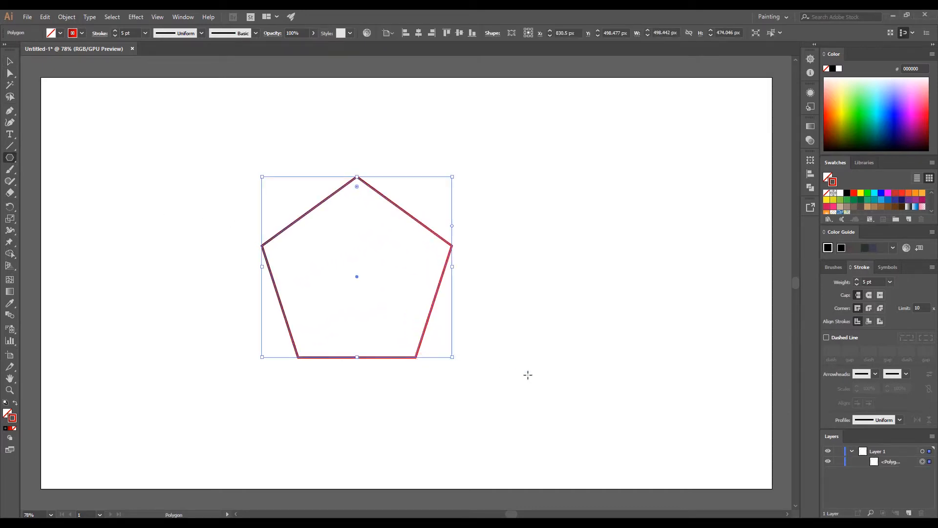
{"action": "left_click", "coordinate": [15, 404]}
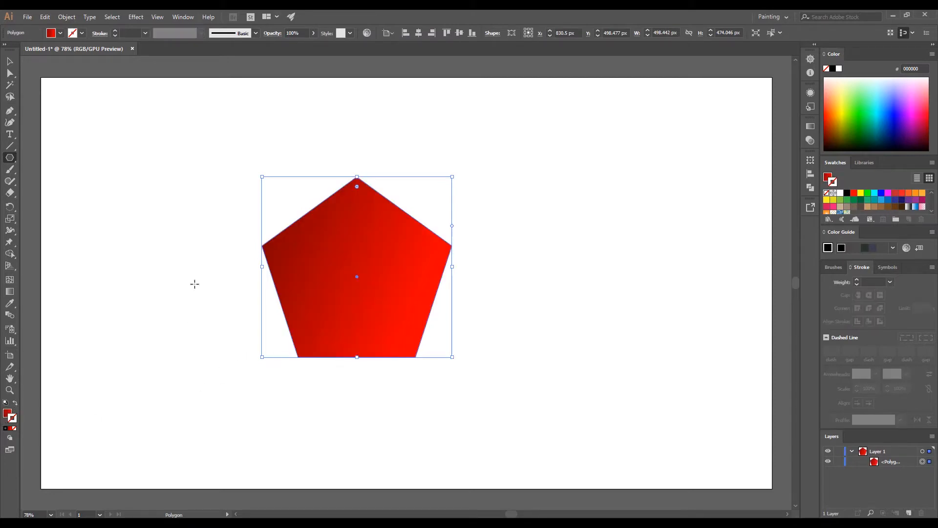
{"action": "left_click", "coordinate": [10, 64]}
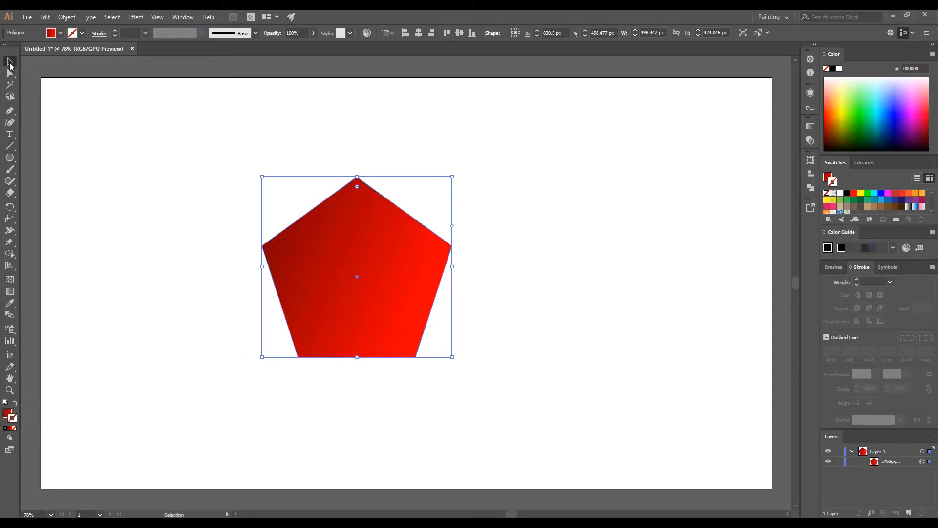
Duplicate the pentagon in the Layers panel and lock the copy.
{"action": "left_click", "coordinate": [186, 239]}
{"action": "left_click", "coordinate": [382, 306]}
{"action": "left_click_drag", "start_coordinate": [896, 464], "coordinate": [910, 512]}
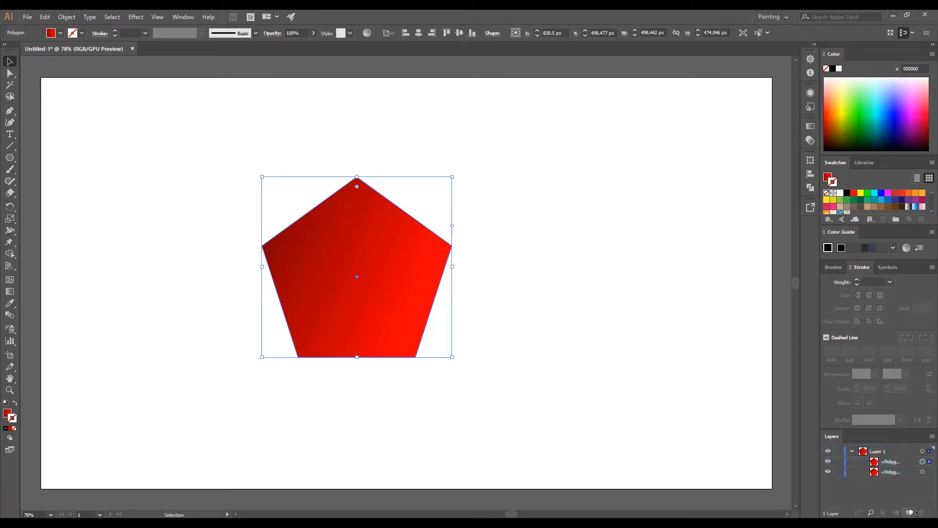
{"action": "left_click", "coordinate": [839, 472]}
{"action": "left_click", "coordinate": [153, 246]}
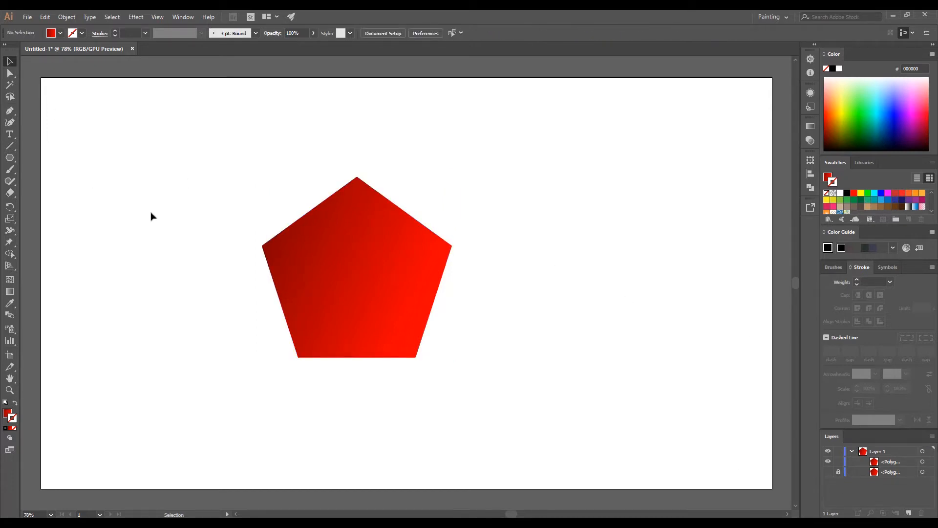
{"action": "left_click", "coordinate": [10, 112]}
Draw a red horizontal line across the pentagon's upper half with a 6 pt stroke.
{"action": "left_click", "coordinate": [14, 405]}
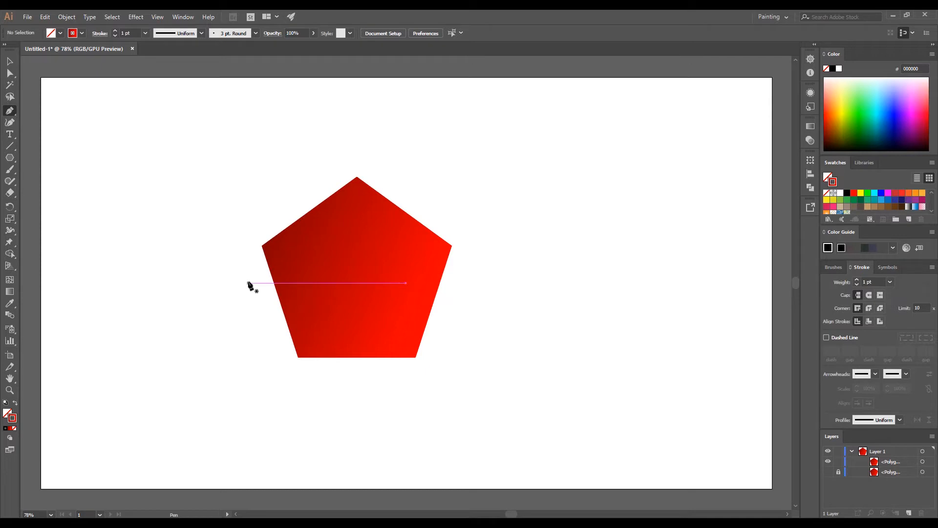
{"action": "left_click", "coordinate": [243, 261]}
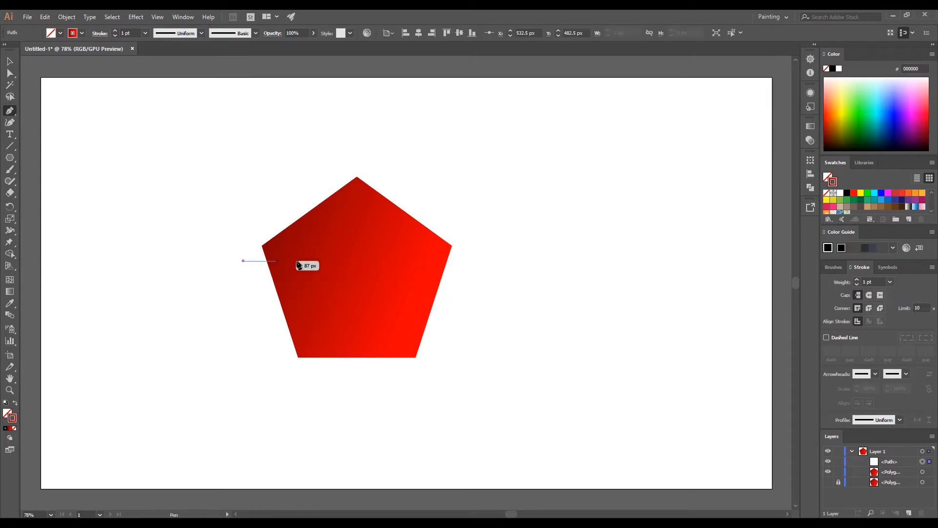
{"action": "left_click", "coordinate": [470, 261]}
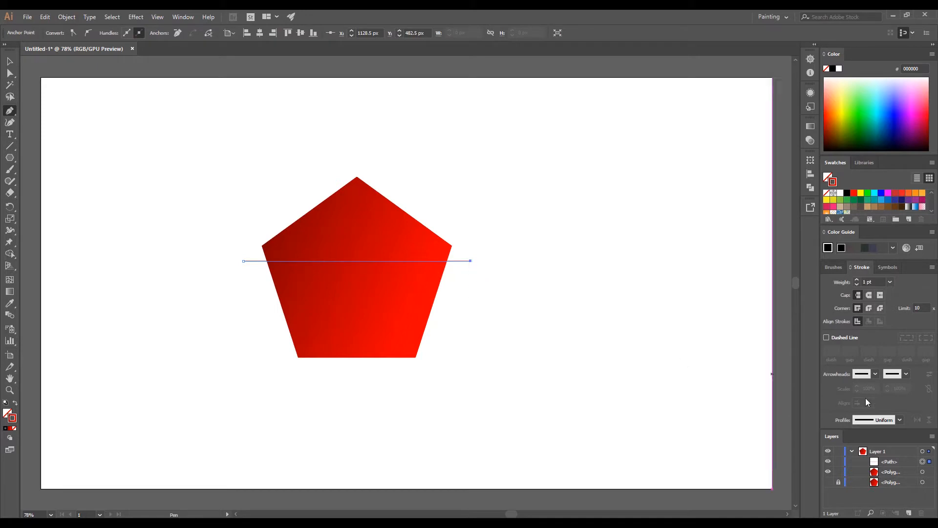
{"action": "left_click", "coordinate": [859, 281]}
{"action": "left_click", "coordinate": [859, 280]}
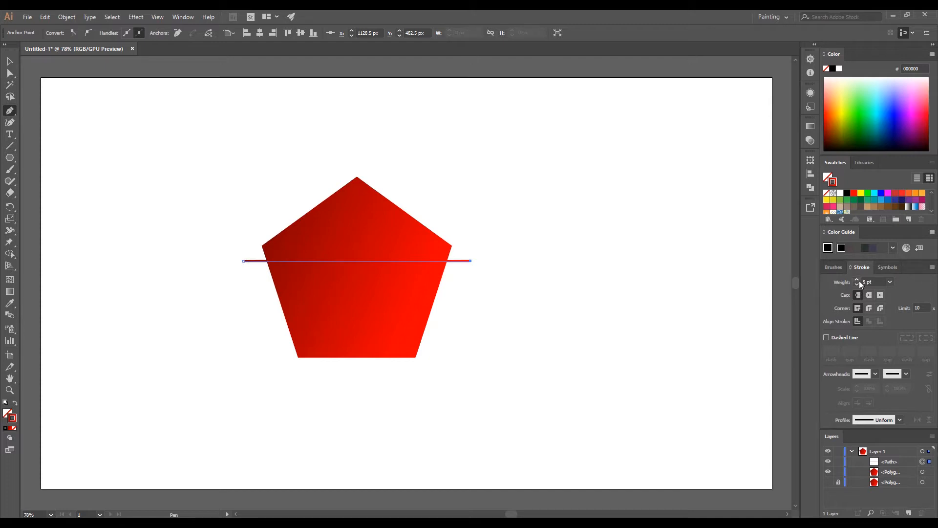
{"action": "left_click", "coordinate": [859, 281]}
Expand the line into a filled shape with Fill and Stroke checked.
{"action": "left_click", "coordinate": [10, 61]}
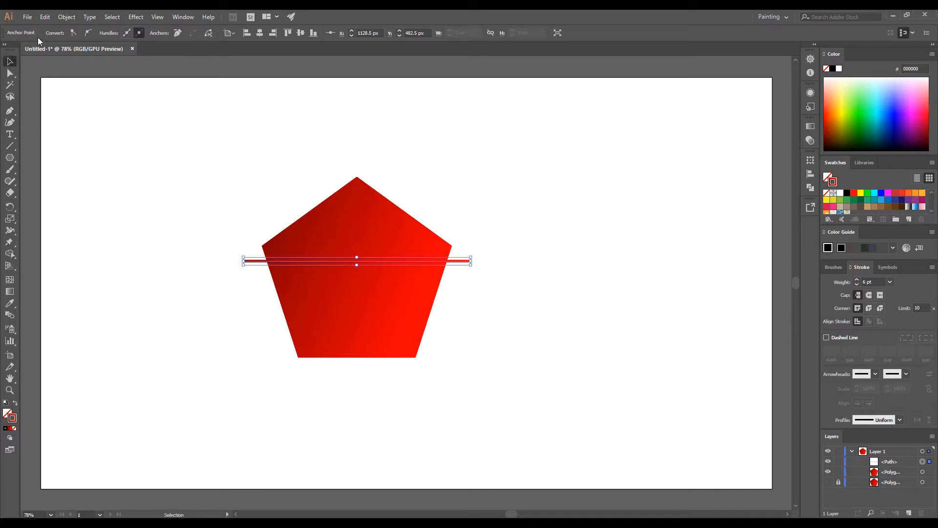
{"action": "left_click", "coordinate": [66, 17]}
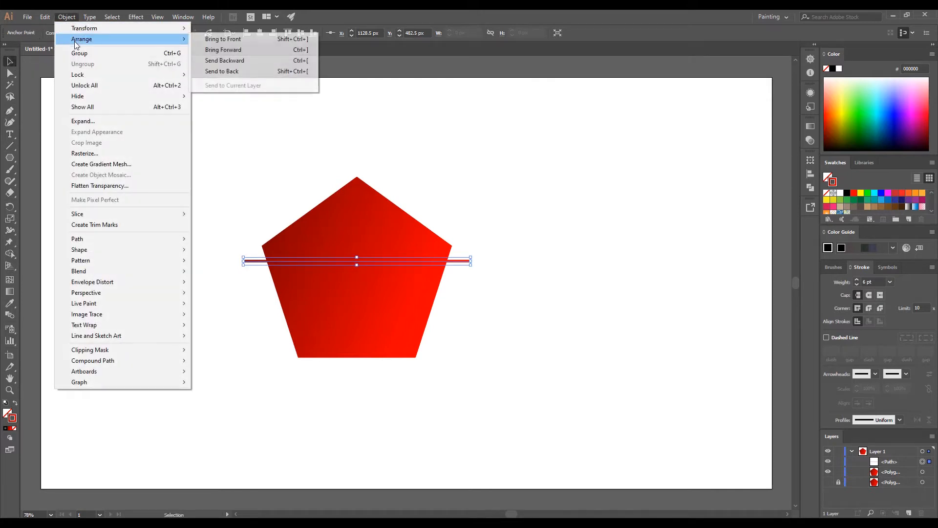
{"action": "left_click", "coordinate": [111, 121]}
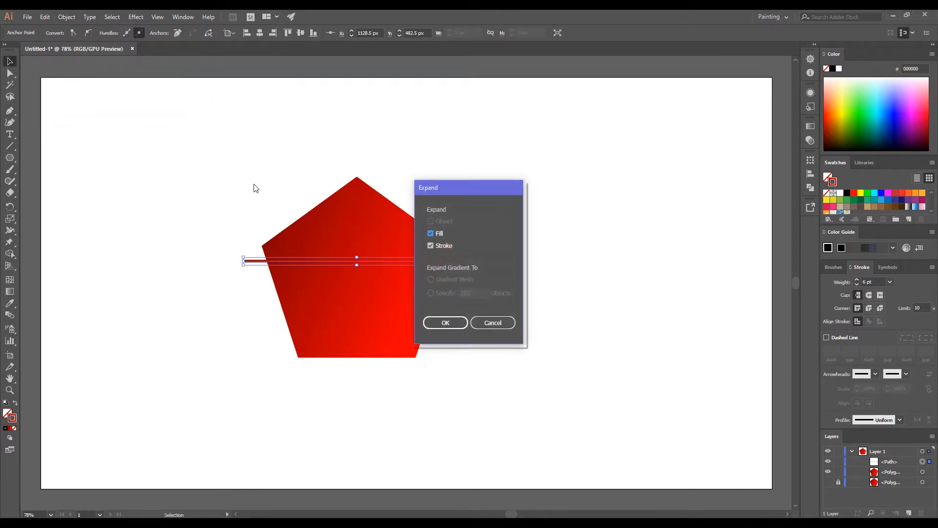
{"action": "left_click", "coordinate": [459, 326]}
{"action": "left_click", "coordinate": [438, 369]}
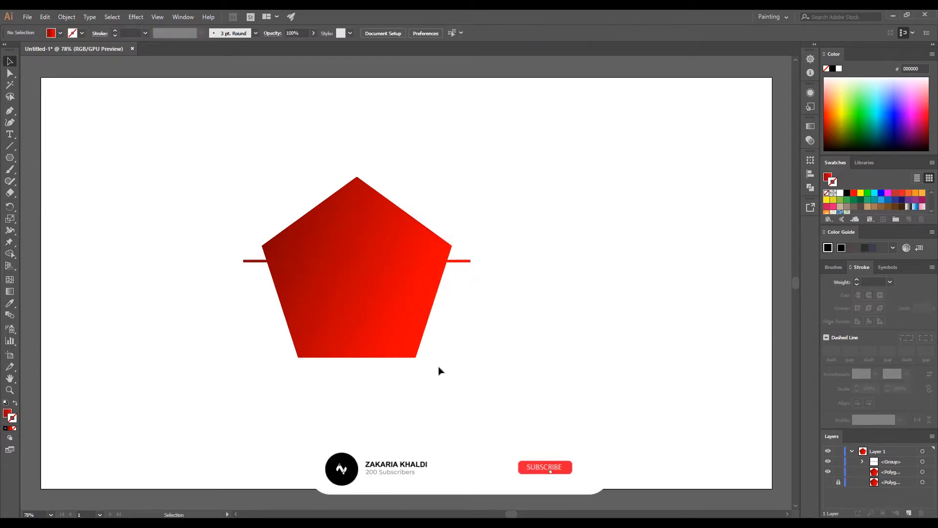
Create two point-text words, YOUR and LOGO, beside the pentagon.
{"action": "left_click", "coordinate": [10, 134]}
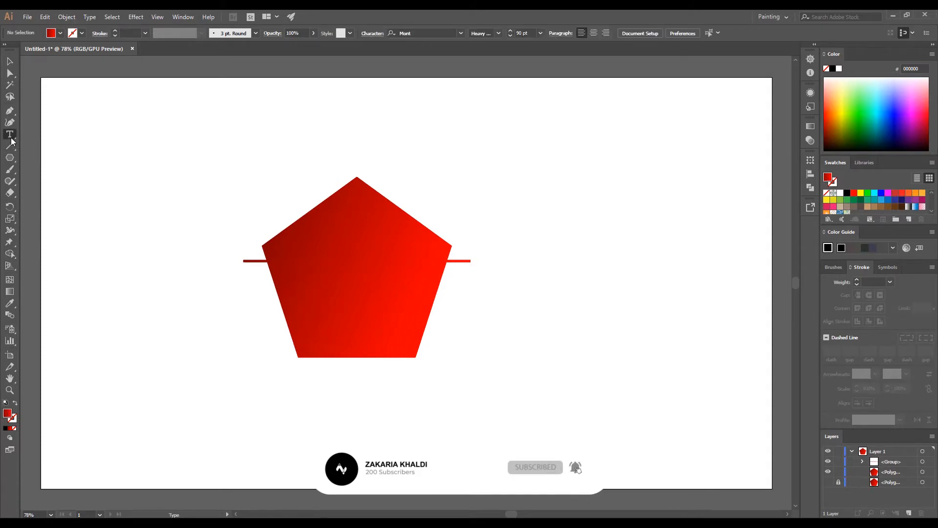
{"action": "left_click", "coordinate": [218, 298]}
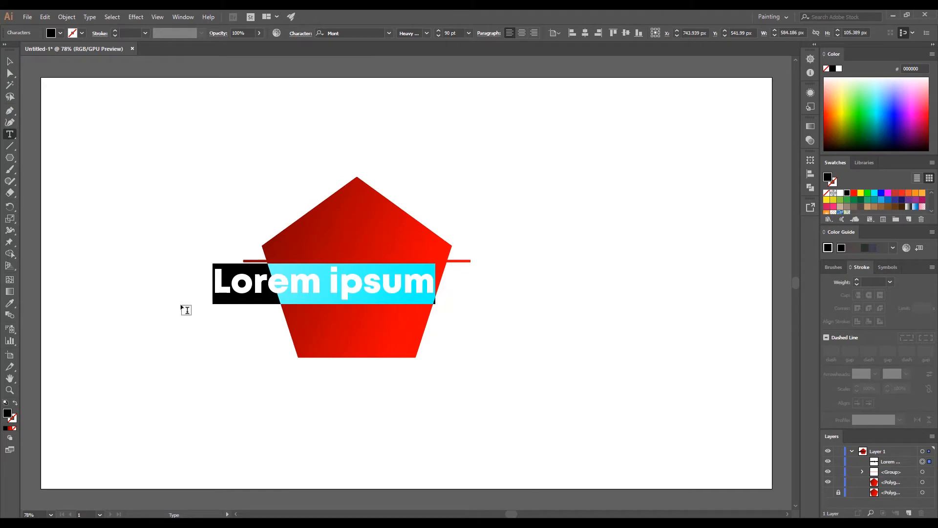
{"action": "type", "text": "YOUR"}
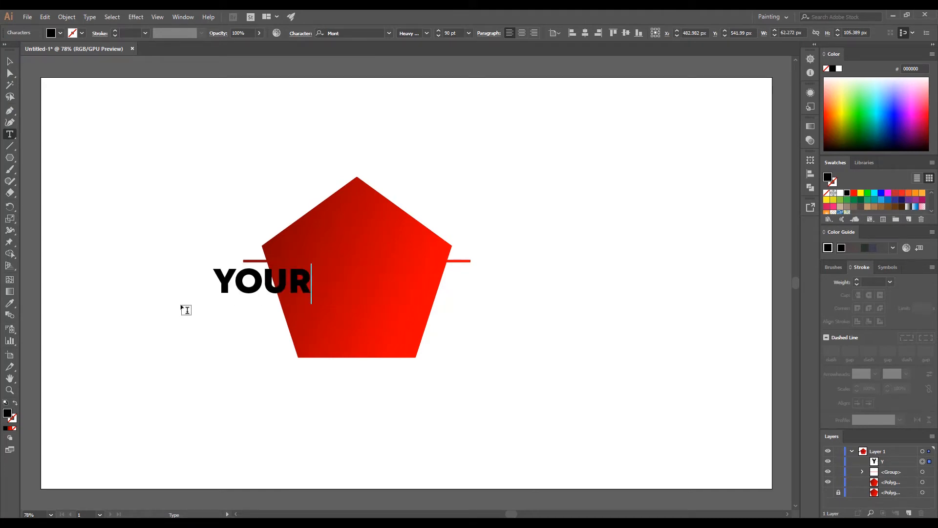
{"action": "key", "text": "Escape"}
{"action": "left_click", "coordinate": [199, 396]}
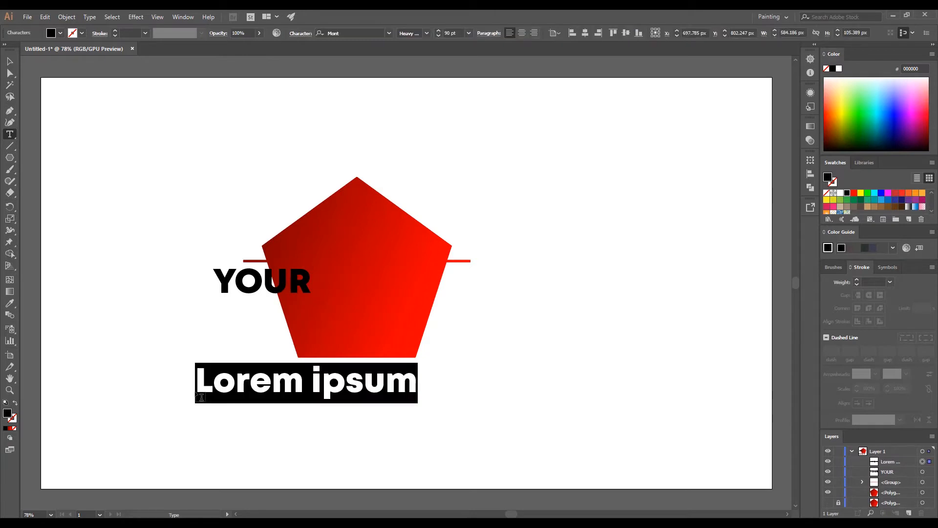
{"action": "type", "text": "LOGO"}
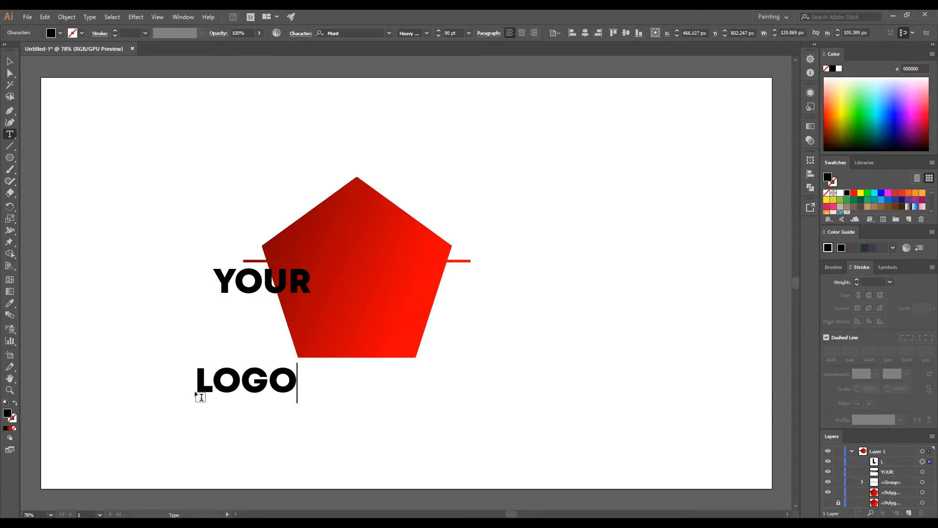
Move YOUR into the pentagon's upper middle and LOGO into its lower middle.
{"action": "left_click", "coordinate": [9, 61]}
{"action": "left_click_drag", "start_coordinate": [240, 291], "coordinate": [336, 239]}
{"action": "left_click_drag", "start_coordinate": [246, 396], "coordinate": [357, 320]}
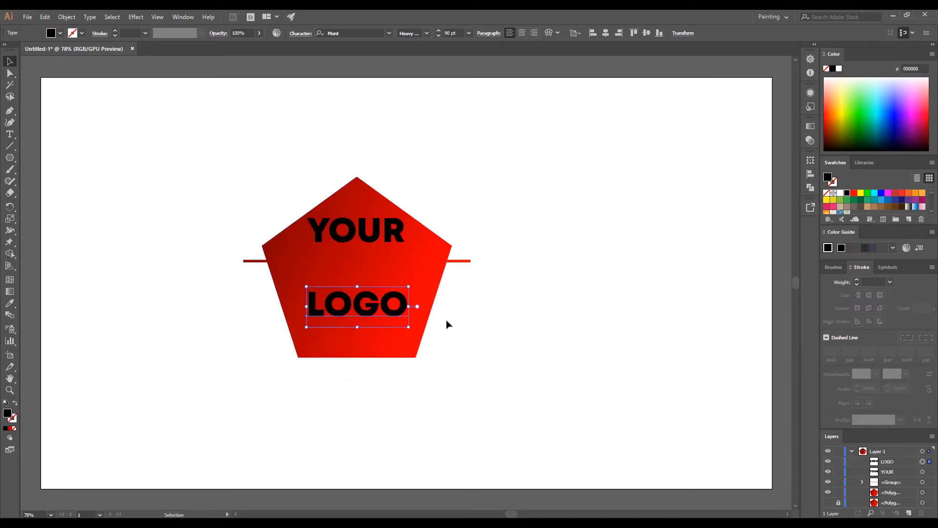
Select the pentagon and bar, then use Shape Builder to delete the bar's middle and left pieces.
{"action": "left_click", "coordinate": [434, 271]}
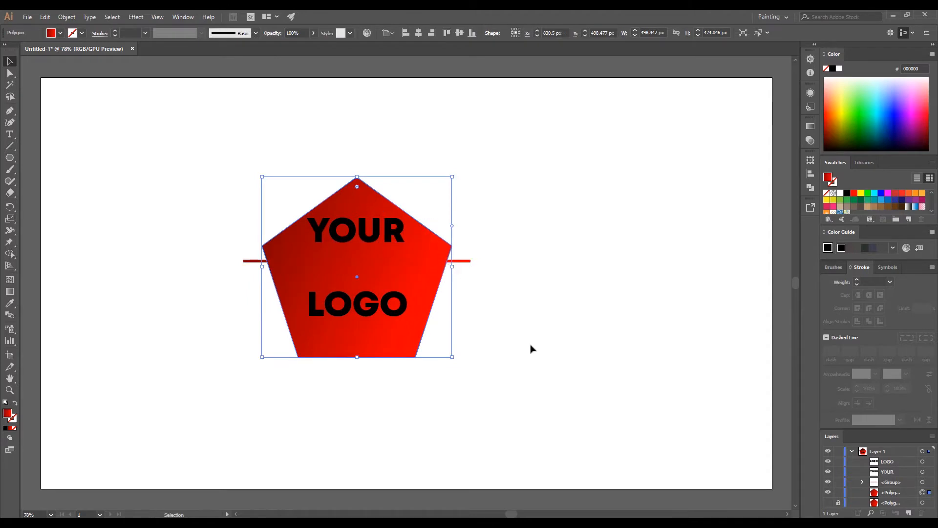
{"action": "left_click", "coordinate": [467, 261], "text": "shift"}
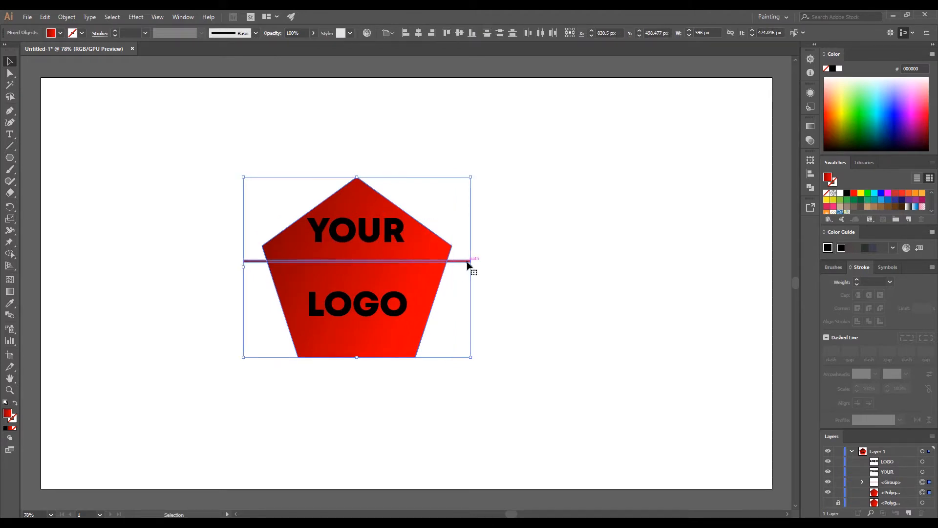
{"action": "key", "text": "shift+m"}
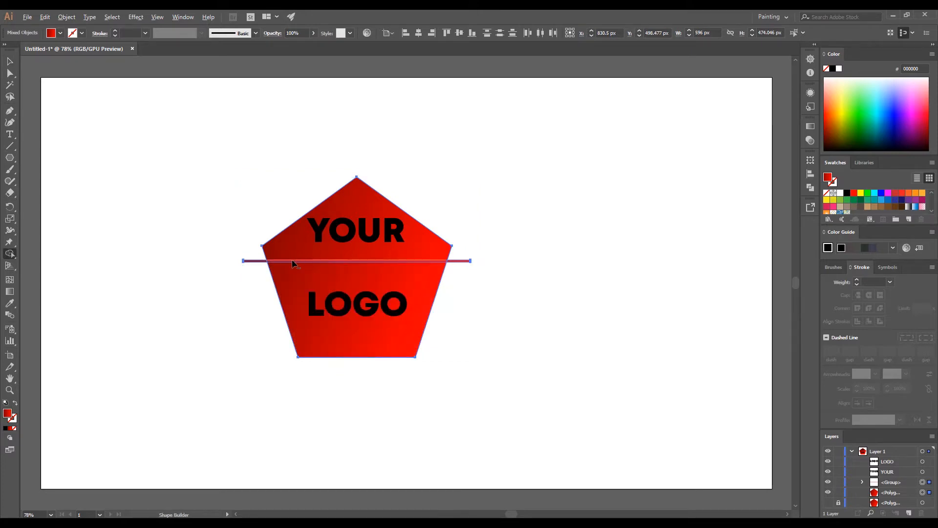
{"action": "scroll", "coordinate": [276, 262], "scroll_direction": "up", "scroll_amount": 2}
{"action": "scroll", "coordinate": [275, 261], "scroll_direction": "up", "scroll_amount": 4}
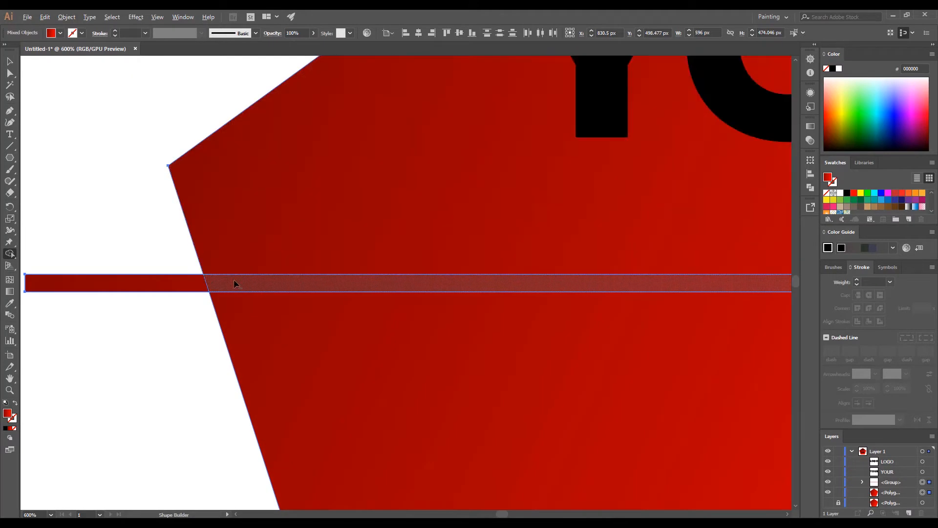
{"action": "left_click", "coordinate": [240, 290], "text": "alt"}
{"action": "left_click", "coordinate": [174, 288], "text": "alt"}
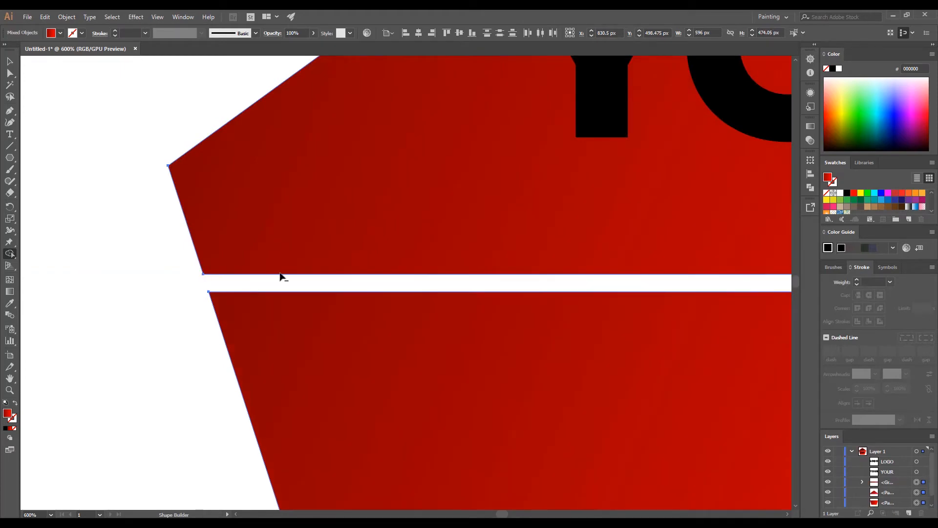
Delete the remaining bar piece so a white gap splits the pentagon.
{"action": "scroll", "coordinate": [278, 274], "scroll_direction": "down", "scroll_amount": 7}
{"action": "scroll", "coordinate": [308, 259], "scroll_direction": "up", "scroll_amount": 3}
{"action": "scroll", "coordinate": [310, 261], "scroll_direction": "up", "scroll_amount": 4}
{"action": "left_click", "coordinate": [329, 211], "text": "alt"}
{"action": "scroll", "coordinate": [613, 278], "scroll_direction": "down", "scroll_amount": 4}
{"action": "scroll", "coordinate": [597, 290], "scroll_direction": "down", "scroll_amount": 2}
{"action": "scroll", "coordinate": [596, 291], "scroll_direction": "up", "scroll_amount": 3}
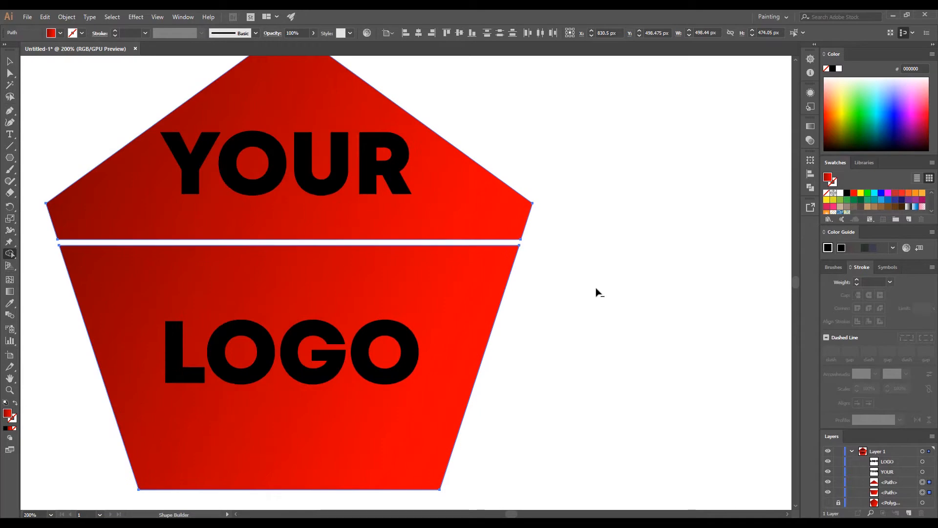
{"action": "scroll", "coordinate": [597, 291], "scroll_direction": "down", "scroll_amount": 2}
{"action": "left_click", "coordinate": [4, 61]}
{"action": "left_click", "coordinate": [100, 193]}
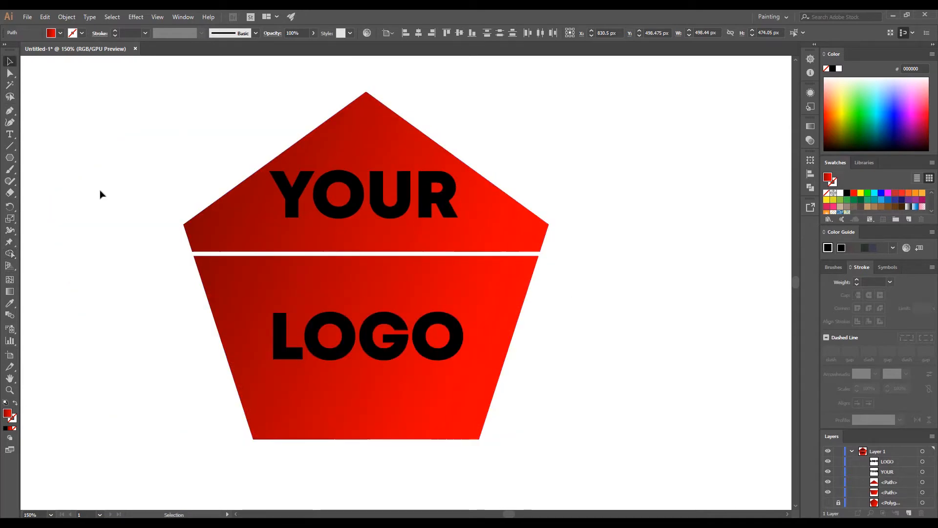
Stack the upper piece above YOUR and the lower trapezoid above LOGO in the Layers panel.
{"action": "left_click", "coordinate": [923, 483]}
{"action": "mouse_move", "coordinate": [913, 487]}
{"action": "left_mouse_down"}
{"action": "mouse_move", "coordinate": [906, 458]}
{"action": "mouse_move", "coordinate": [906, 479]}
{"action": "left_mouse_up"}
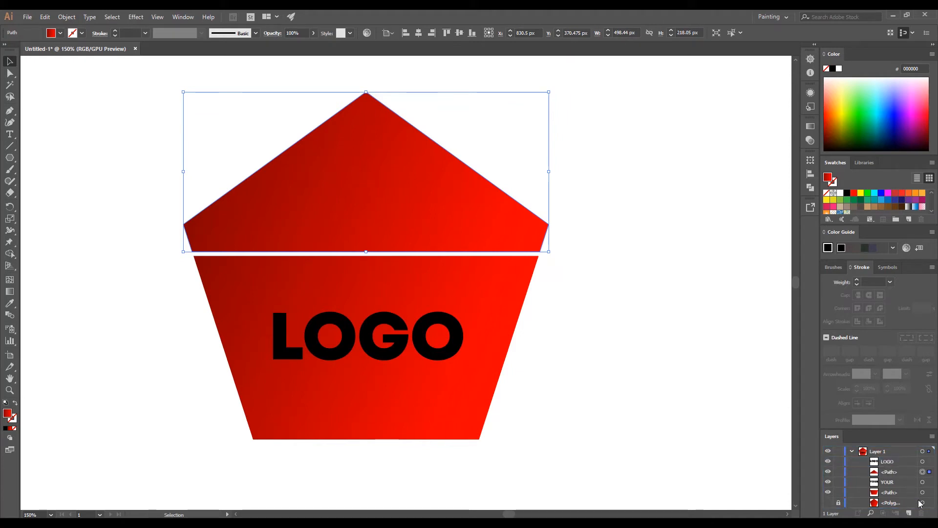
{"action": "left_click", "coordinate": [922, 493]}
{"action": "left_click", "coordinate": [908, 496]}
{"action": "left_click_drag", "start_coordinate": [900, 460], "coordinate": [900, 461]}
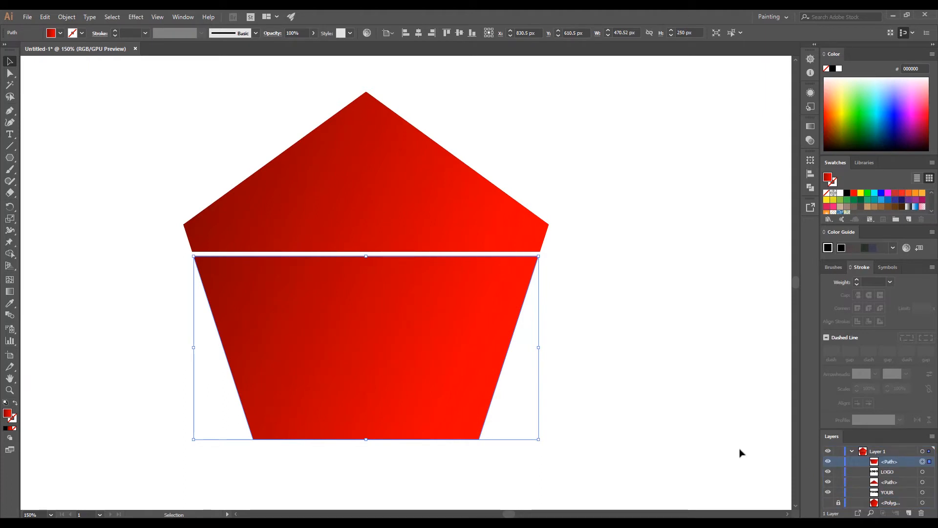
Warp LOGO into the lower trapezoid with Envelope Distort > Make with Top Object.
{"action": "left_click", "coordinate": [923, 471], "text": "shift"}
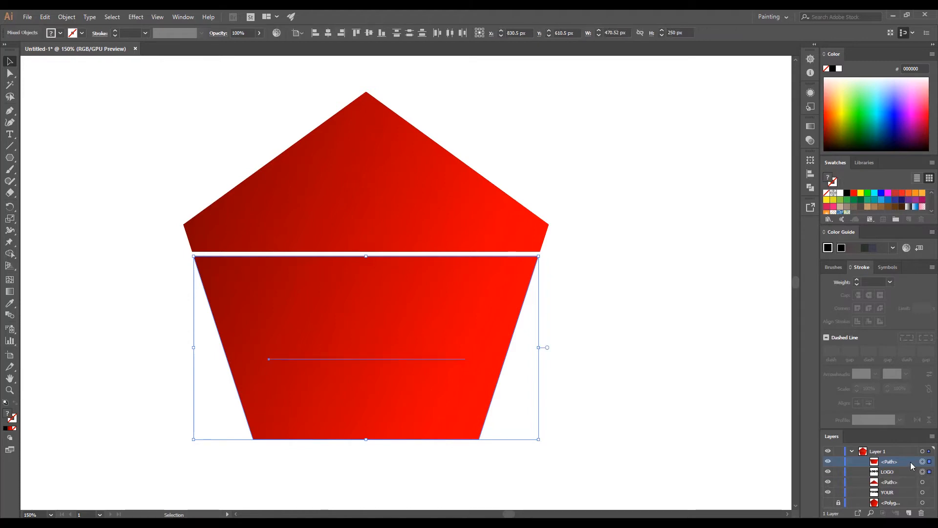
{"action": "left_click", "coordinate": [63, 18]}
{"action": "mouse_move", "coordinate": [160, 283]}
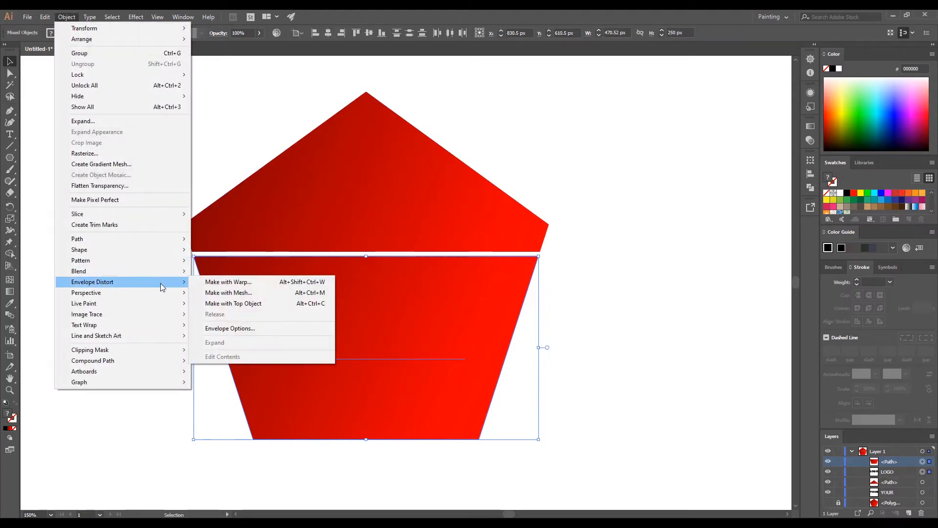
{"action": "left_click", "coordinate": [264, 303]}
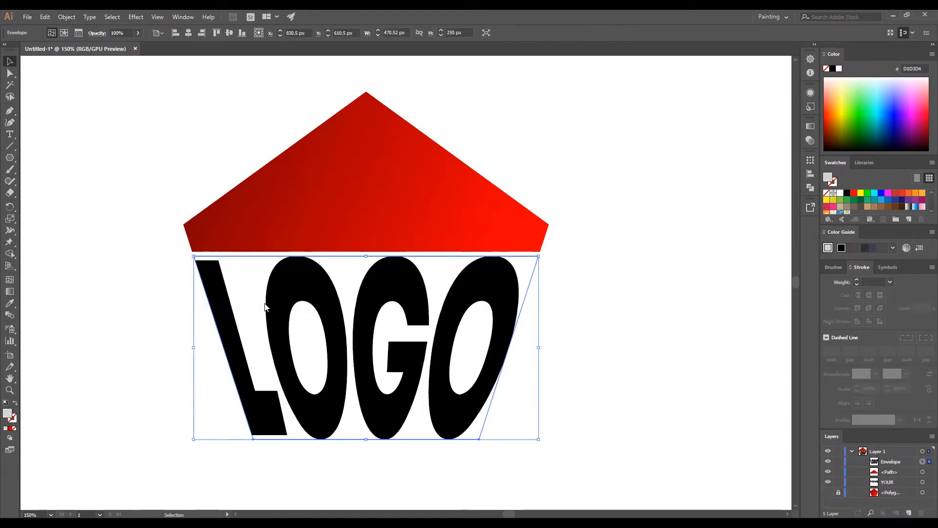
Warp YOUR into the red roof shape with Make with Top Object.
{"action": "left_click", "coordinate": [923, 472]}
{"action": "left_click", "coordinate": [923, 482], "text": "shift"}
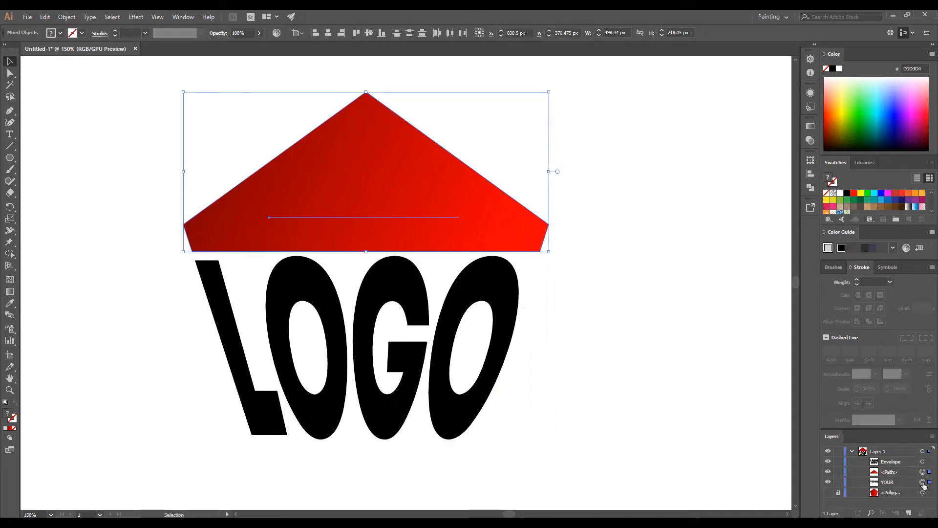
{"action": "left_click", "coordinate": [67, 16]}
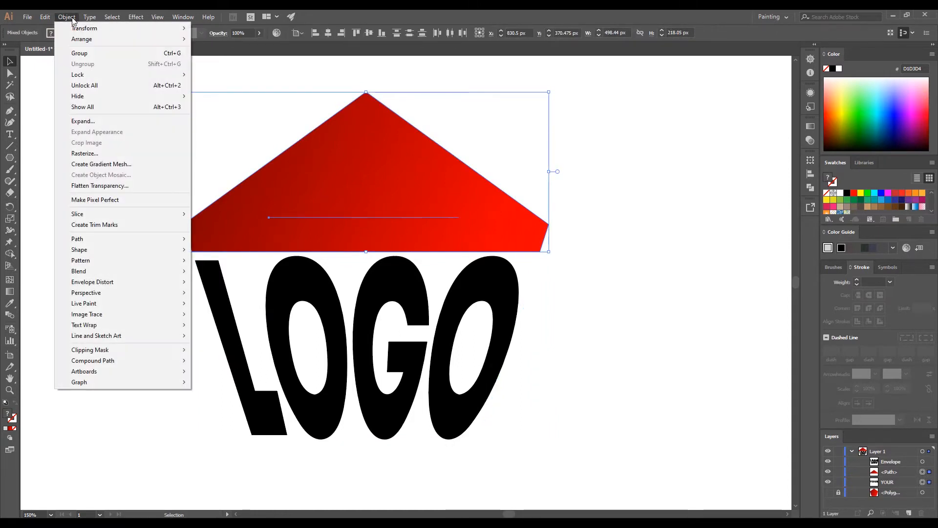
{"action": "mouse_move", "coordinate": [171, 282]}
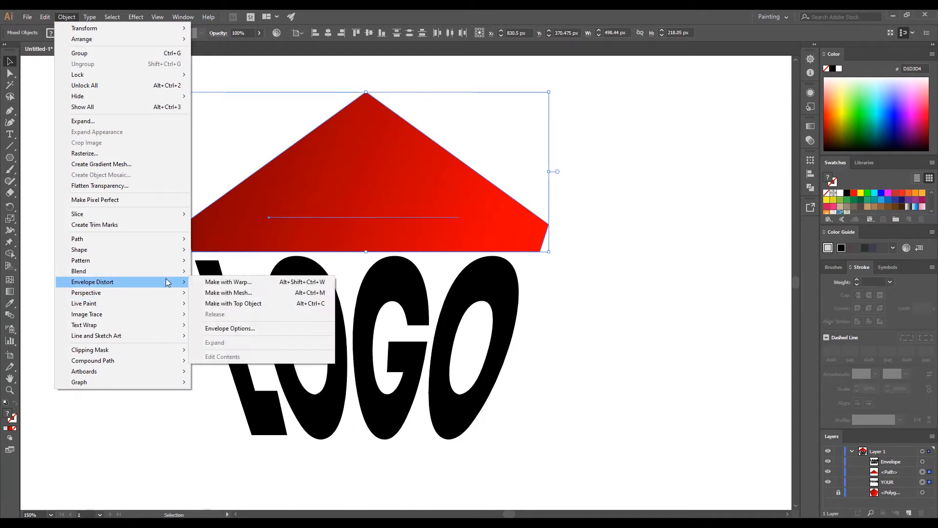
{"action": "left_click", "coordinate": [268, 303]}
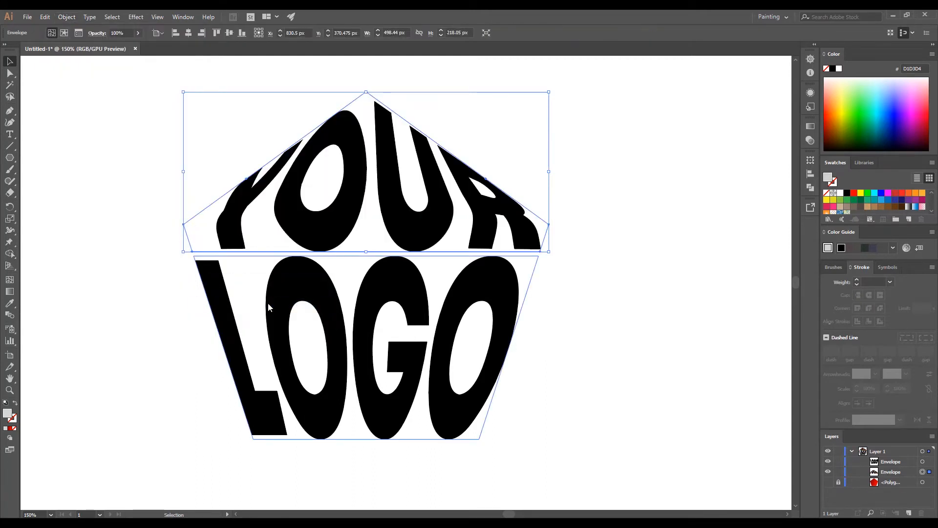
{"action": "left_click", "coordinate": [687, 310]}
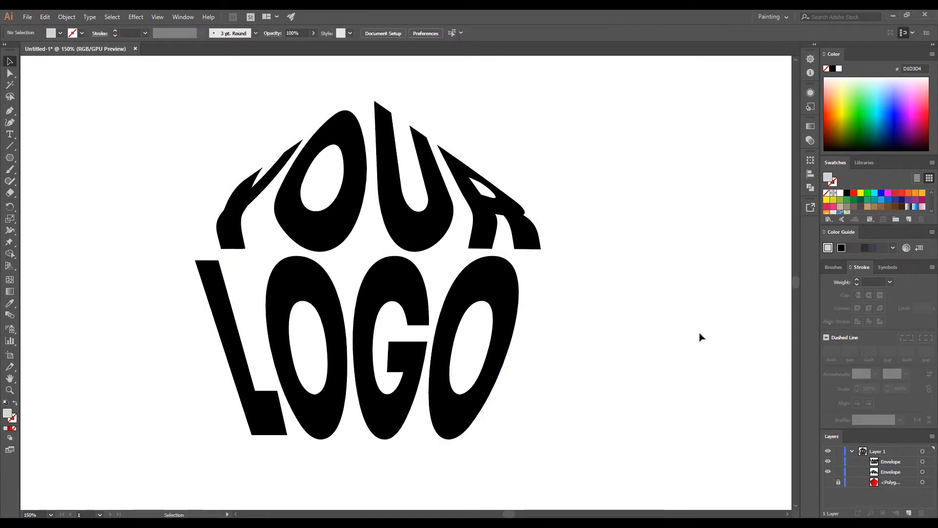
Show the hidden pentagon and make it a 6 pt red outline aligned inside, no fill.
{"action": "left_click", "coordinate": [829, 483]}
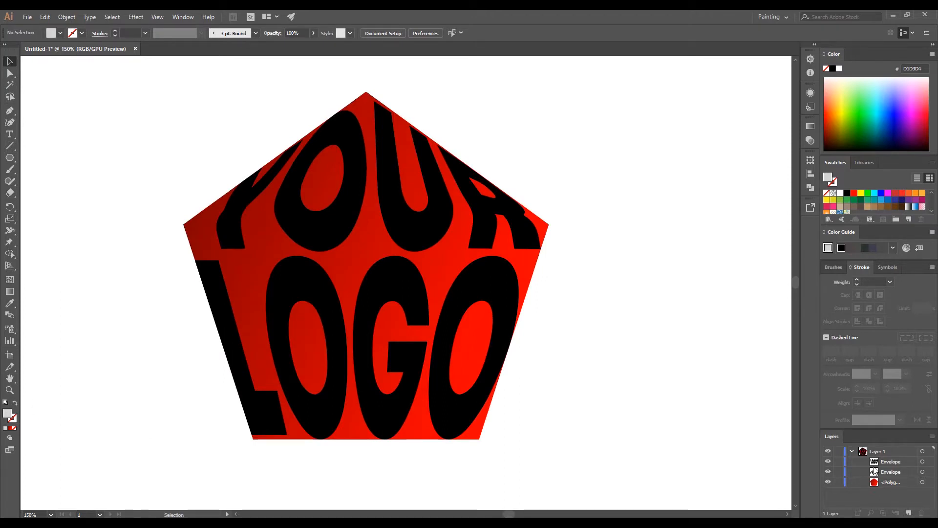
{"action": "left_click", "coordinate": [924, 483]}
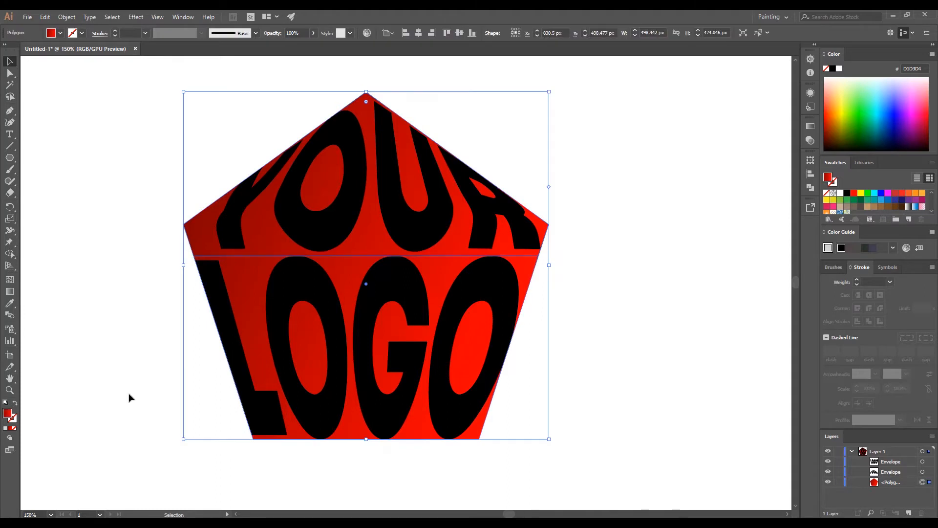
{"action": "left_click", "coordinate": [16, 403]}
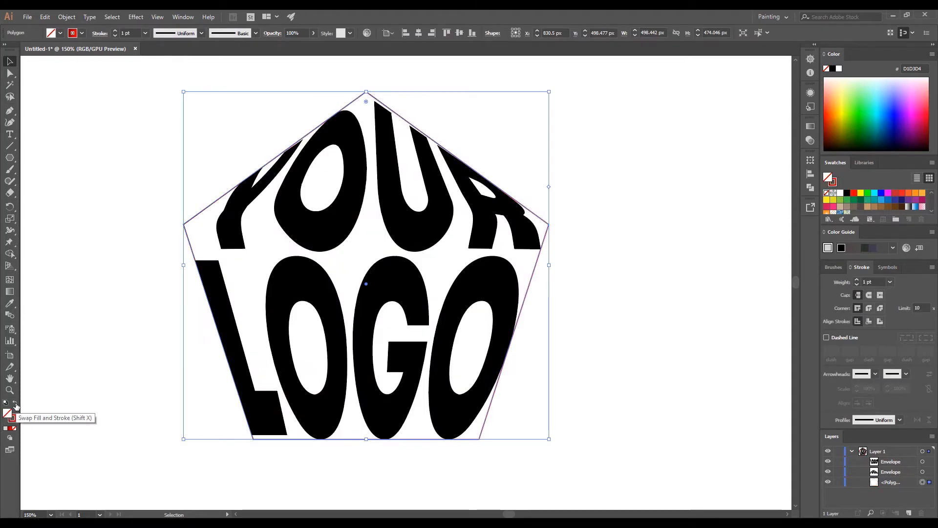
{"action": "left_click", "coordinate": [857, 279]}
{"action": "left_click", "coordinate": [858, 280]}
{"action": "left_click", "coordinate": [857, 280]}
{"action": "left_click", "coordinate": [858, 279]}
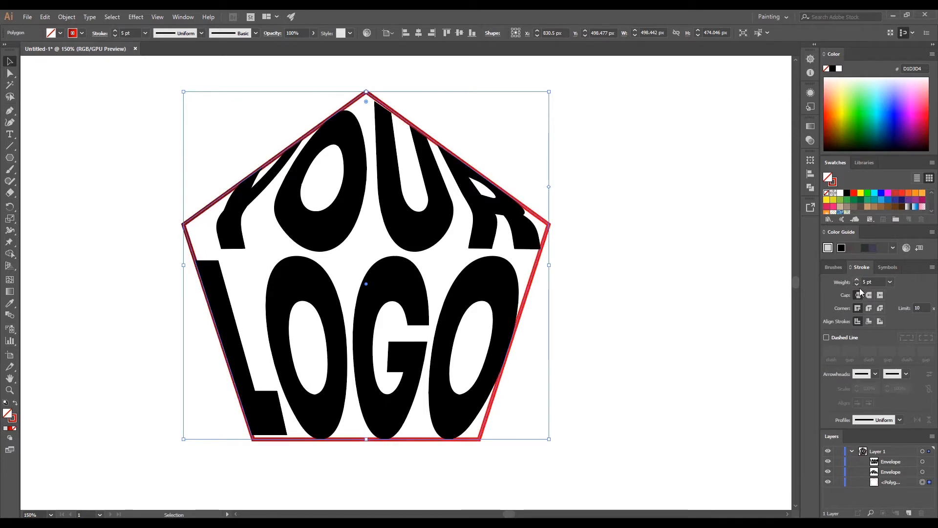
{"action": "left_click", "coordinate": [869, 321]}
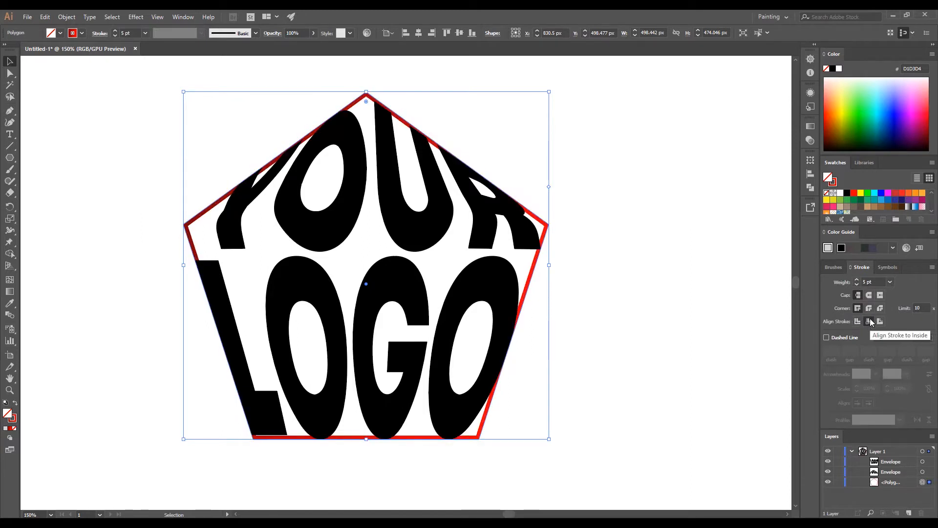
{"action": "left_click", "coordinate": [856, 279]}
Move the pentagon's layer above the warped letters.
{"action": "left_click", "coordinate": [892, 484]}
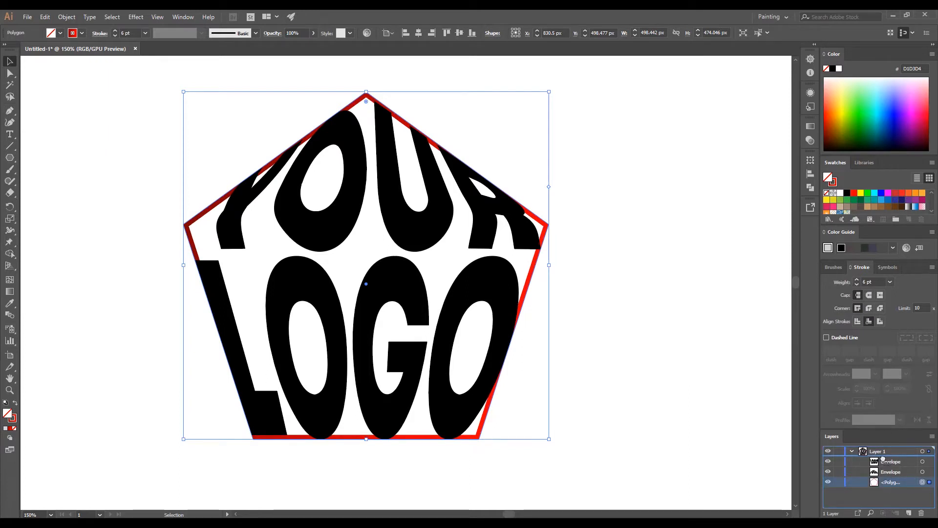
{"action": "left_click_drag", "start_coordinate": [883, 459], "coordinate": [883, 458]}
{"action": "key", "text": "a"}
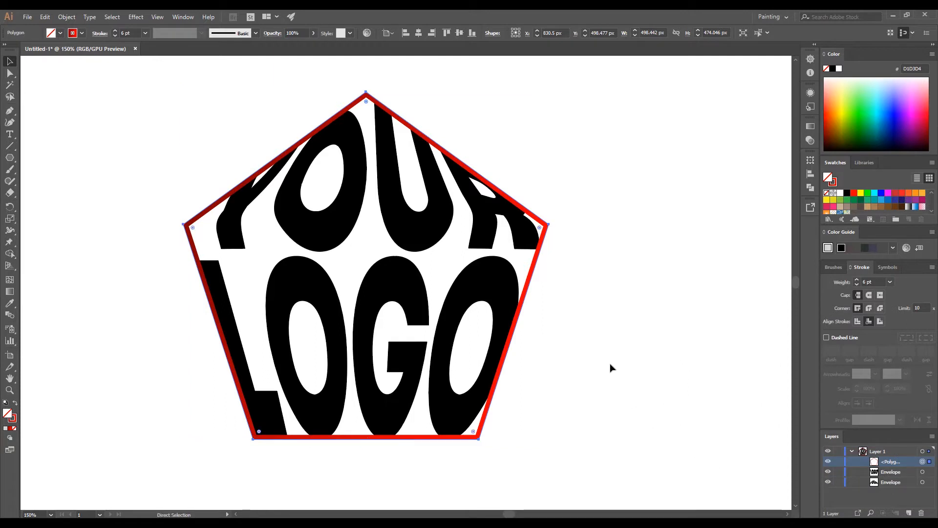
{"action": "left_click", "coordinate": [611, 367]}
Select the warped YOUR and LOGO and expand them with Object and Fill checked.
{"action": "key", "text": "v"}
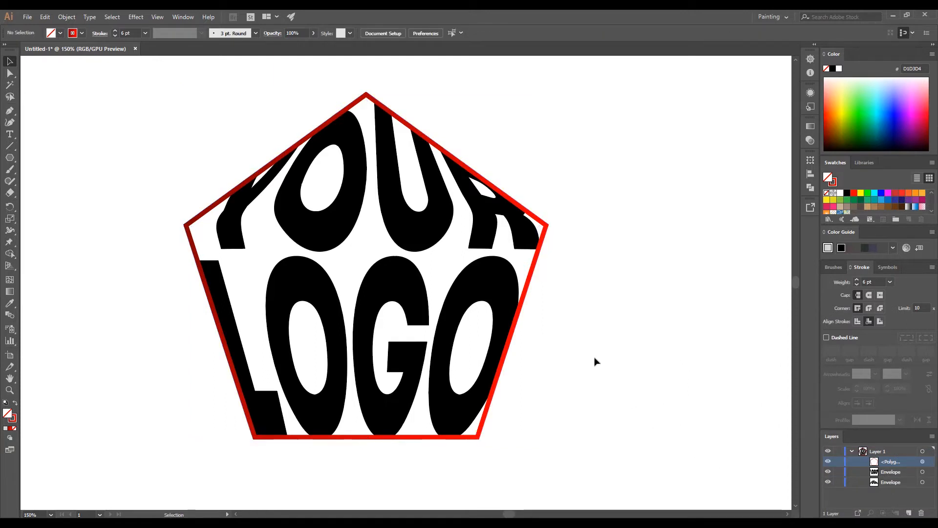
{"action": "left_click", "coordinate": [356, 325]}
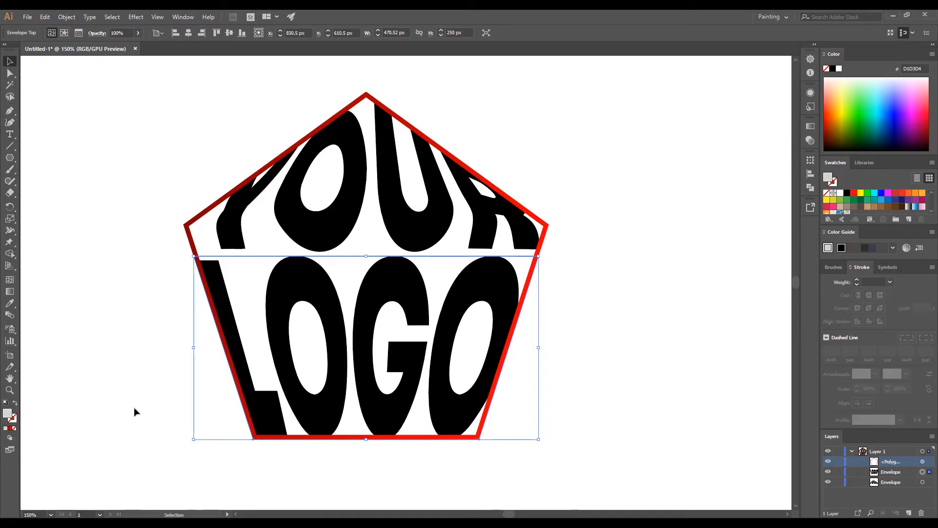
{"action": "left_click", "coordinate": [127, 253]}
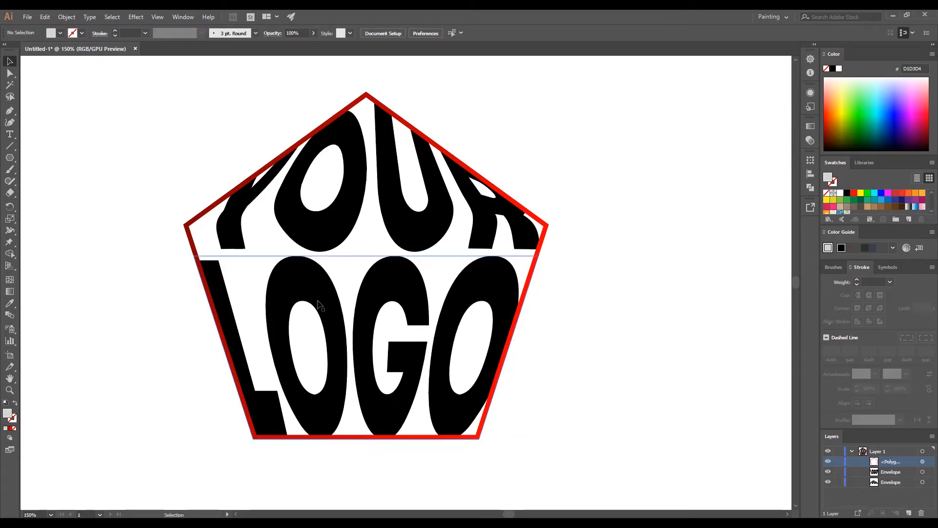
{"action": "left_click", "coordinate": [319, 304]}
{"action": "left_click", "coordinate": [314, 224], "text": "shift"}
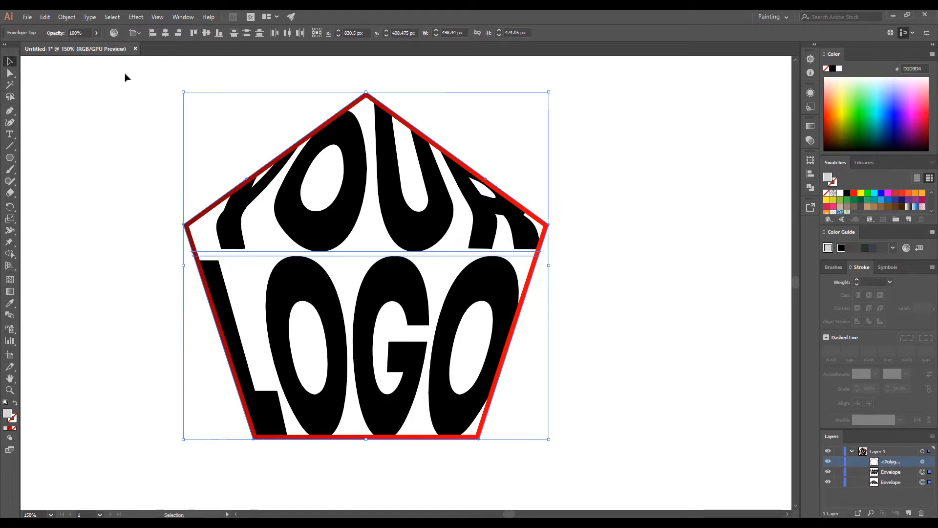
{"action": "left_click", "coordinate": [73, 18]}
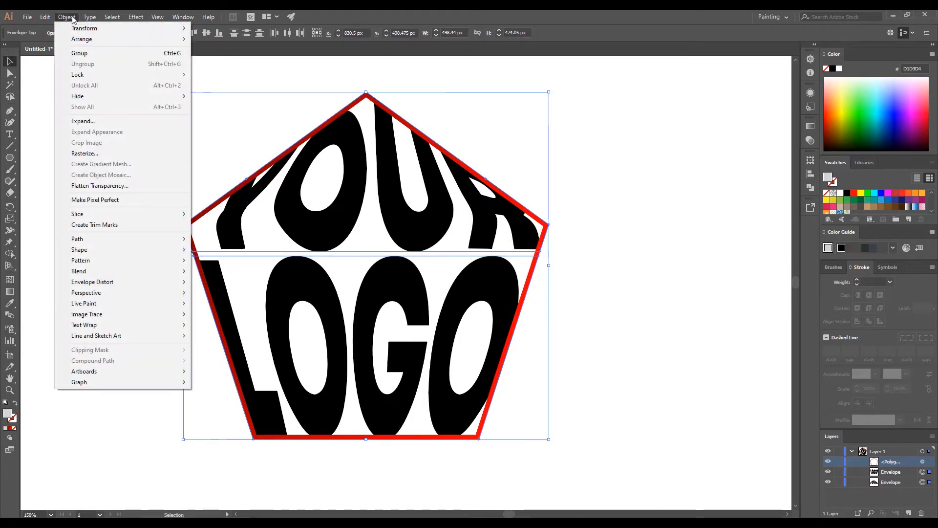
{"action": "left_click", "coordinate": [104, 123]}
{"action": "left_click", "coordinate": [454, 324]}
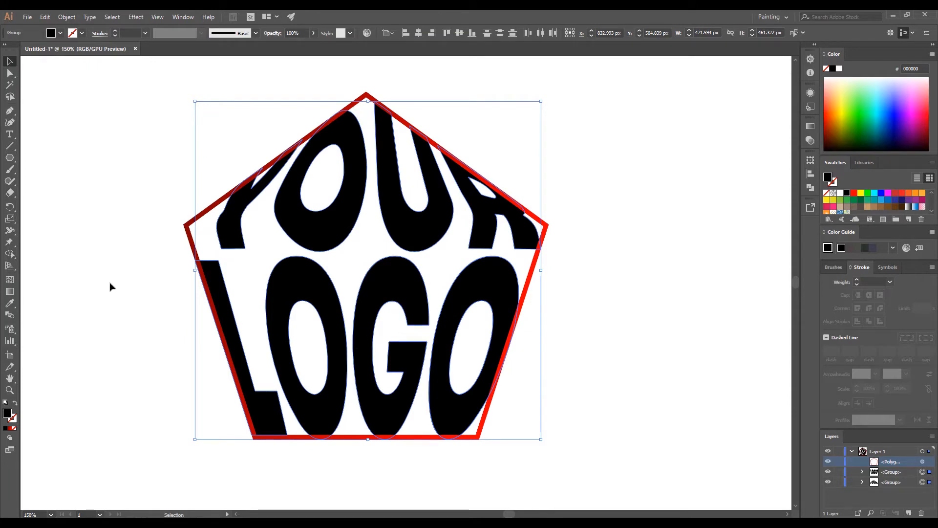
Fill the letters with a red gradient running left to right across the pentagon.
{"action": "left_click", "coordinate": [11, 429]}
{"action": "key", "text": "g"}
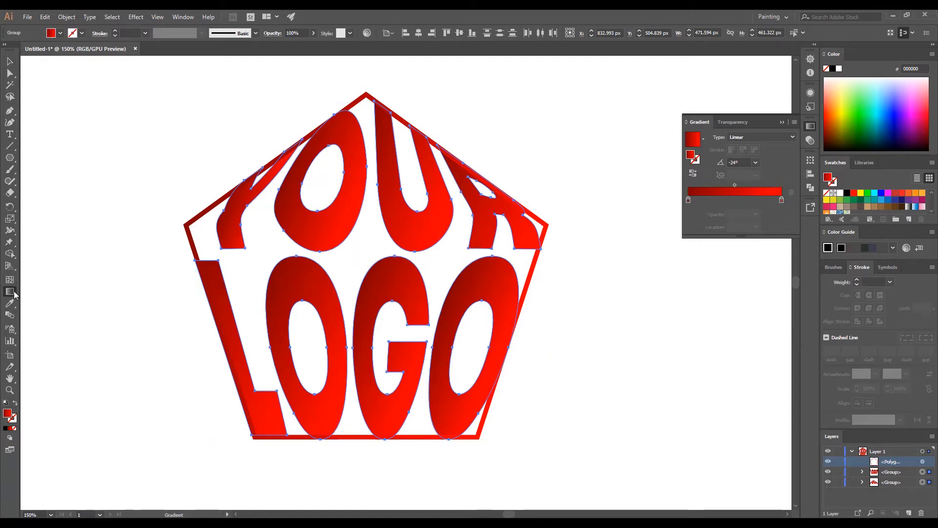
{"action": "left_click_drag", "start_coordinate": [190, 219], "coordinate": [591, 360]}
{"action": "left_click", "coordinate": [577, 294], "text": "ctrl"}
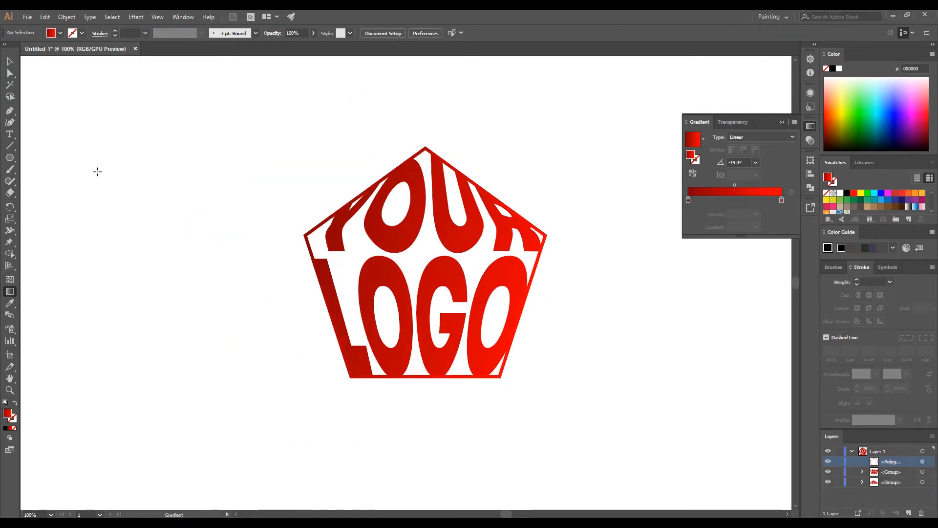
Marquee-select the pentagon and both words and group them with Ctrl+G.
{"action": "left_click", "coordinate": [10, 61]}
{"action": "left_click_drag", "start_coordinate": [248, 115], "coordinate": [567, 413]}
{"action": "key", "text": "a"}
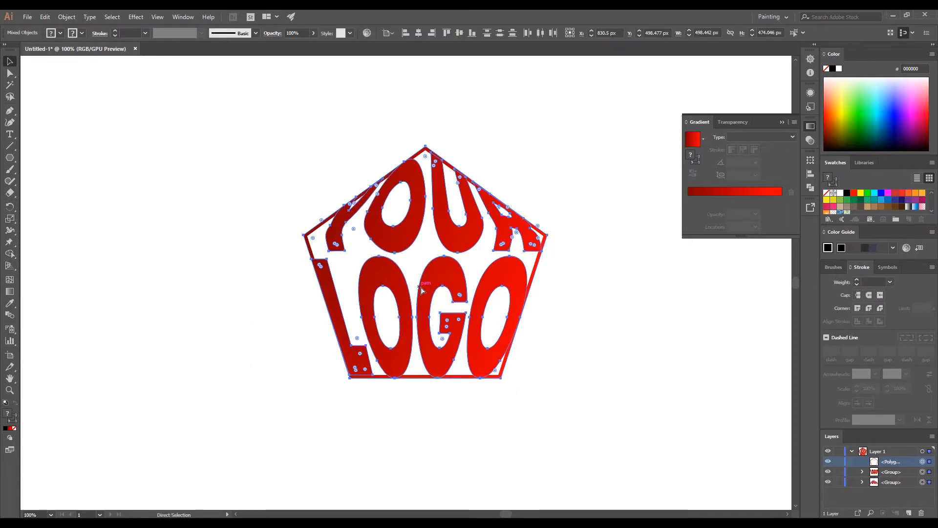
{"action": "key", "text": "ctrl+g"}
{"action": "key", "text": "v"}
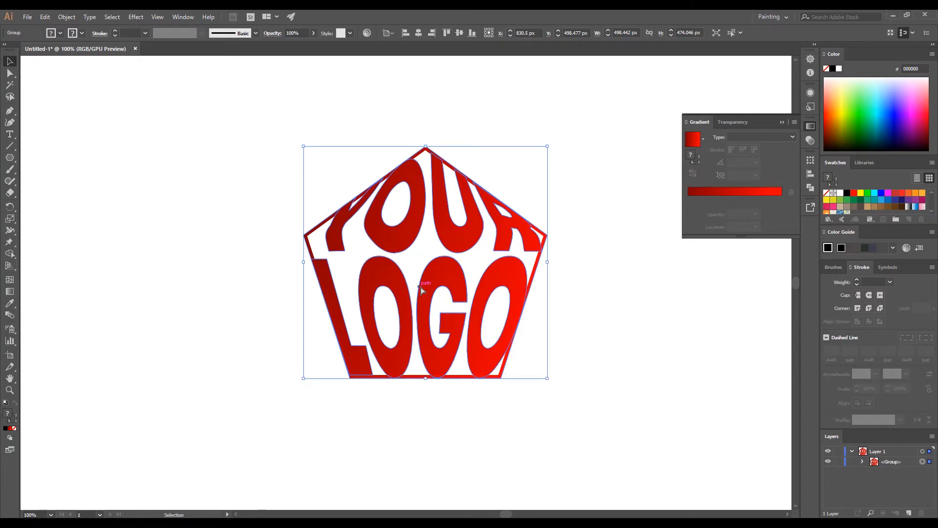
Redrag one red gradient diagonally across the whole logo group.
{"action": "left_click", "coordinate": [10, 292]}
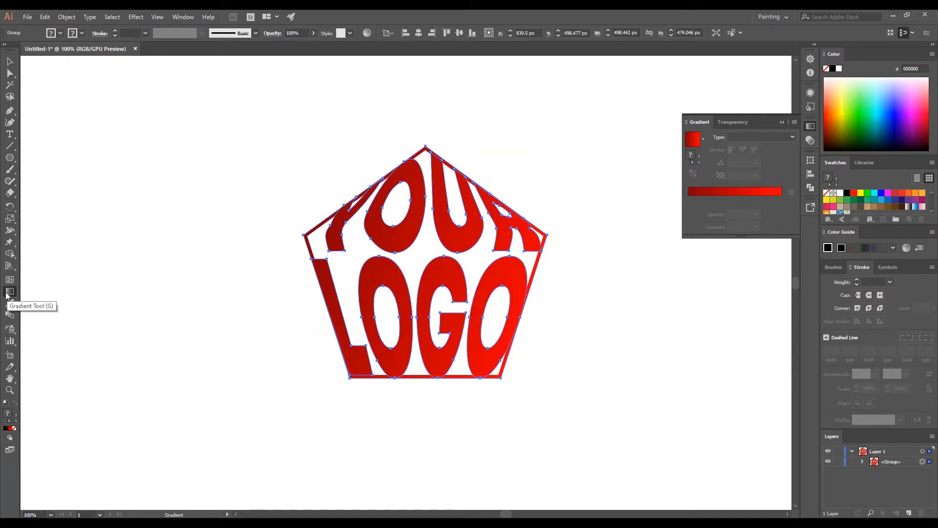
{"action": "left_click_drag", "start_coordinate": [275, 165], "coordinate": [588, 377]}
{"action": "key", "text": "v"}
{"action": "left_click", "coordinate": [342, 400]}
Move the logo group to the artboard's top-left and shrink it to about 249 × 237 px.
{"action": "key", "text": "g"}
{"action": "scroll", "coordinate": [198, 304], "scroll_direction": "down", "scroll_amount": 1}
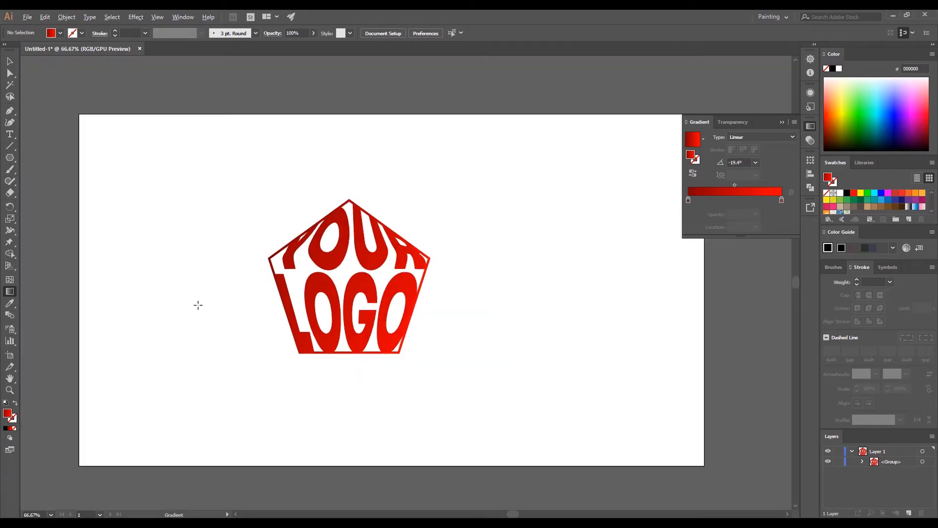
{"action": "scroll", "coordinate": [252, 300], "scroll_direction": "down", "scroll_amount": 1}
{"action": "scroll", "coordinate": [303, 289], "scroll_direction": "up", "scroll_amount": 1}
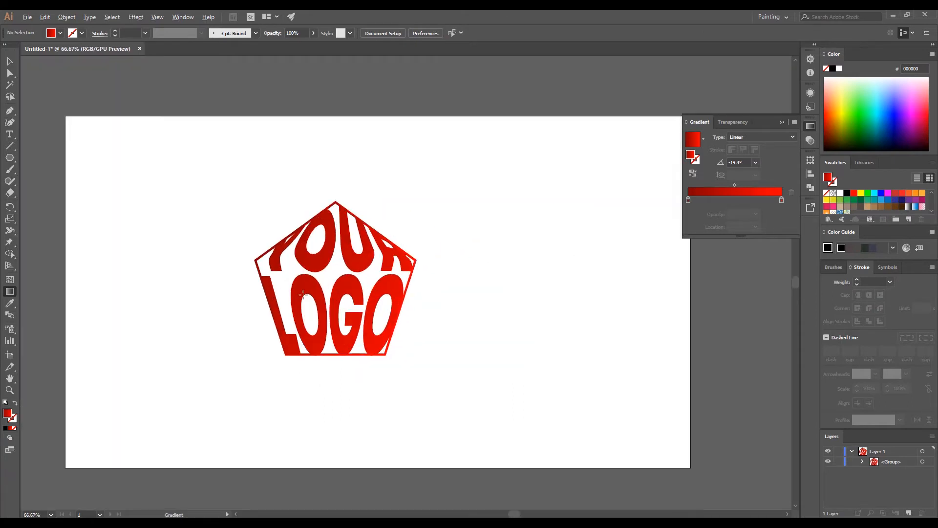
{"action": "left_click", "coordinate": [9, 61]}
{"action": "left_click_drag", "start_coordinate": [212, 186], "coordinate": [413, 350]}
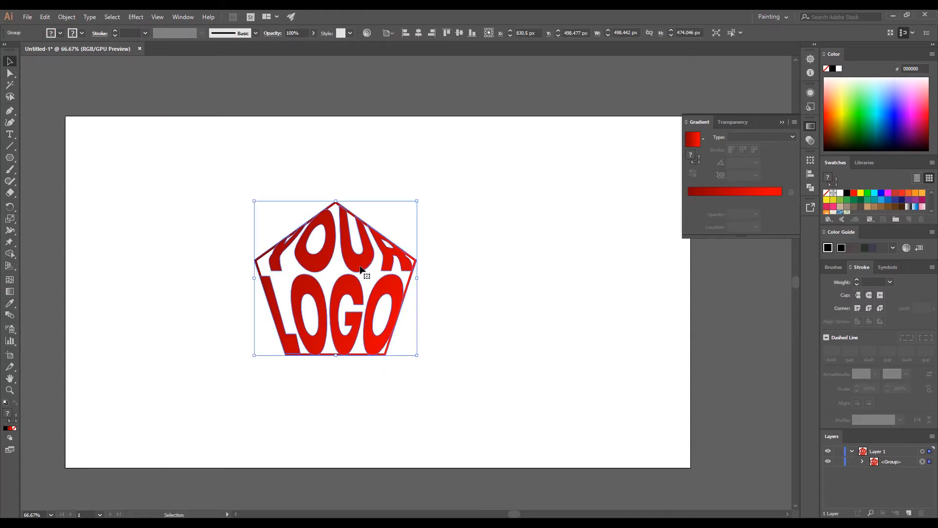
{"action": "left_click_drag", "start_coordinate": [357, 262], "coordinate": [215, 197]}
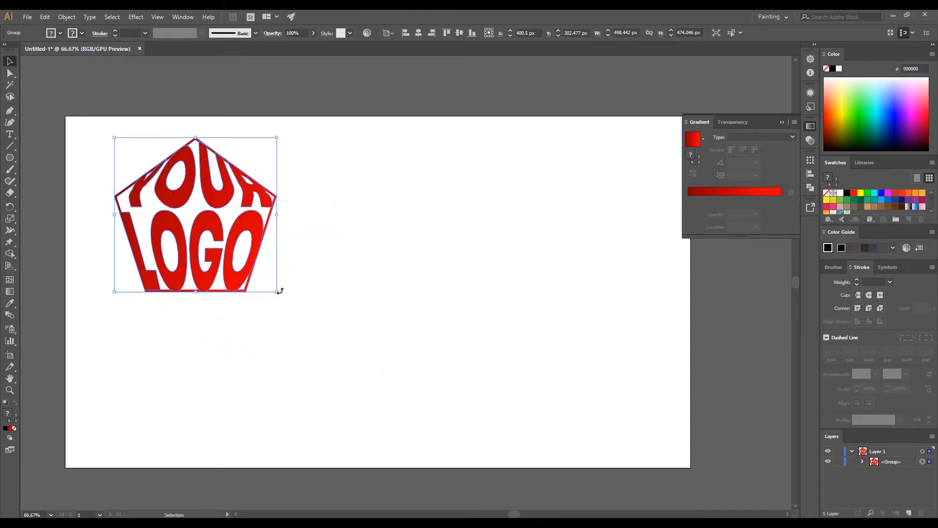
{"action": "left_click_drag", "start_coordinate": [277, 292], "coordinate": [196, 214]}
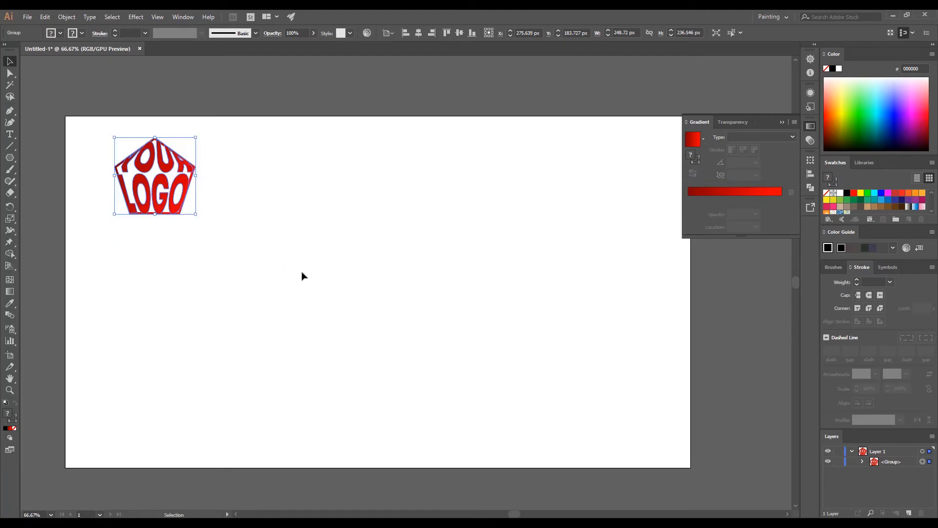
{"action": "left_click", "coordinate": [302, 277]}
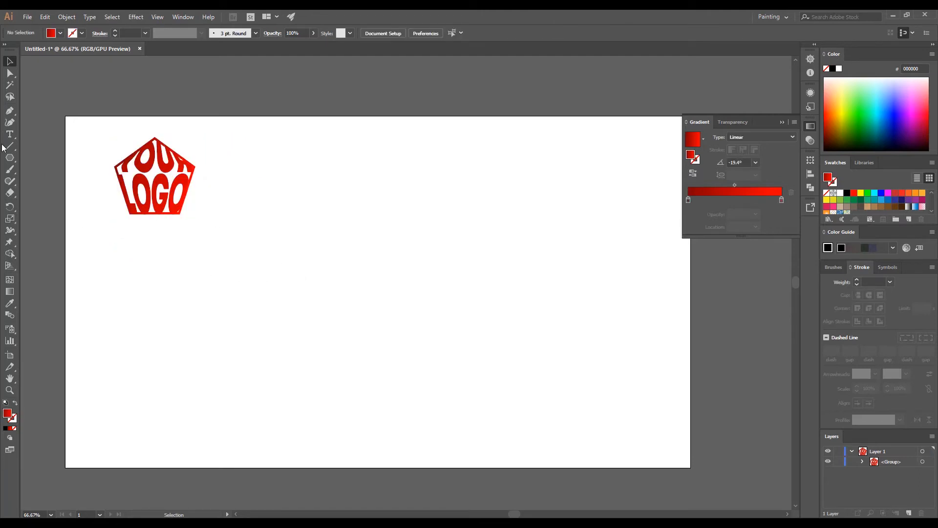
{"action": "left_click", "coordinate": [9, 158]}
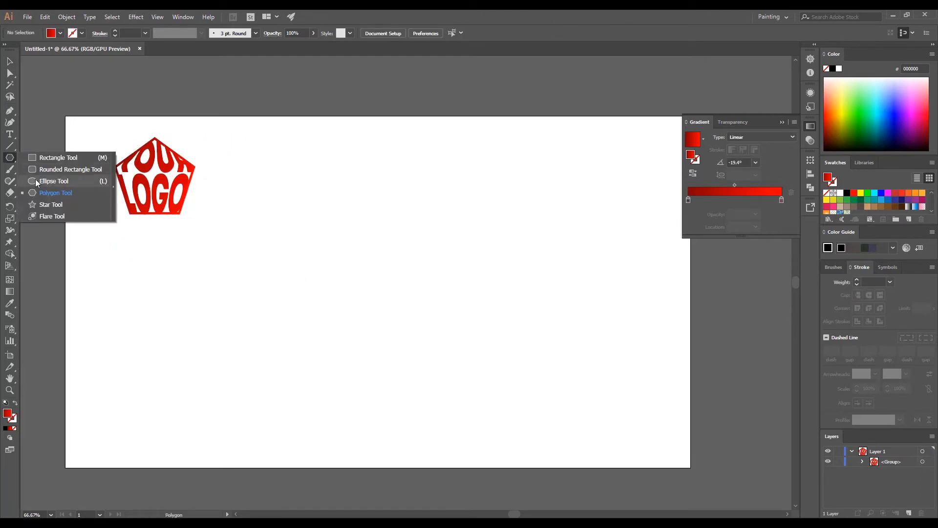
Draw a three-sided red-gradient polygon and duplicate it in the Layers panel.
{"action": "left_click", "coordinate": [45, 193]}
{"action": "left_click_drag", "start_coordinate": [341, 240], "coordinate": [379, 294]}
{"action": "key", "text": "Down"}
{"action": "key", "text": "Down"}
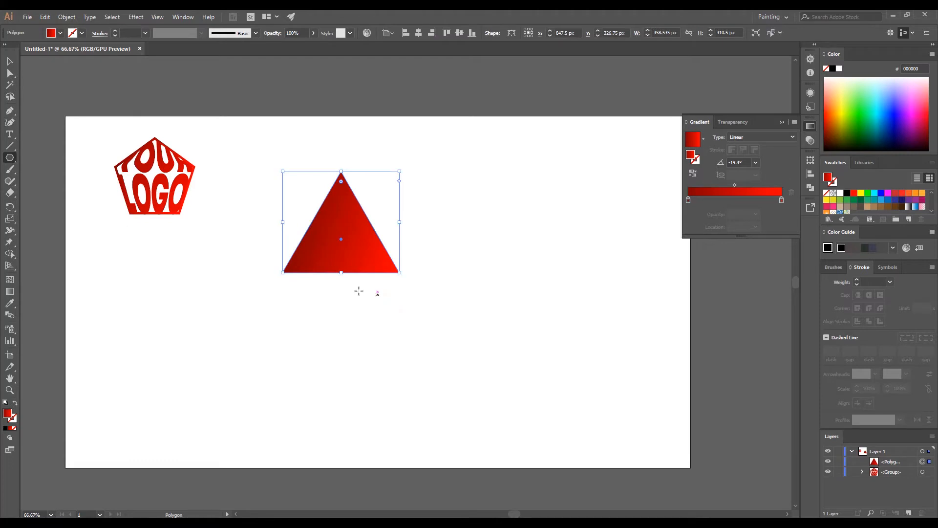
{"action": "left_click_drag", "start_coordinate": [903, 467], "coordinate": [909, 513]}
Centre the triangle on the artboard and enlarge it to about 526 × 456 px.
{"action": "key", "text": "v"}
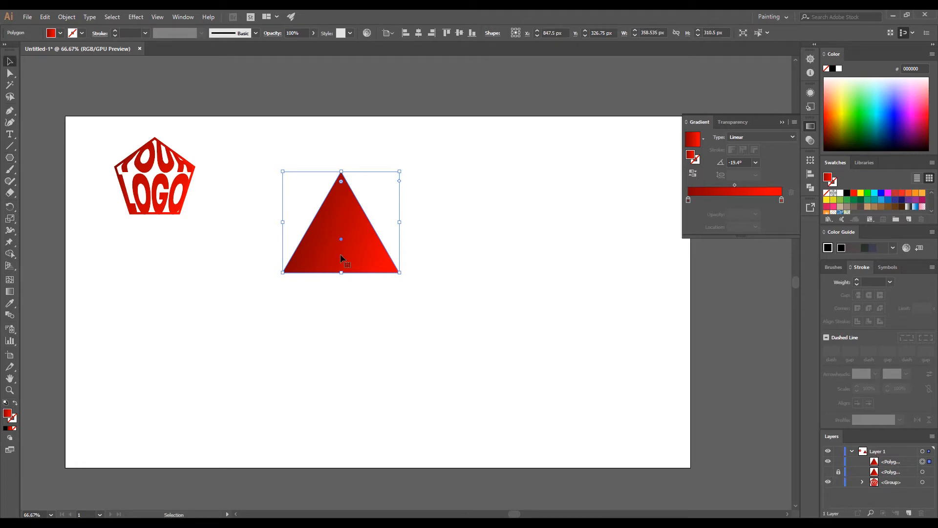
{"action": "left_click", "coordinate": [418, 33]}
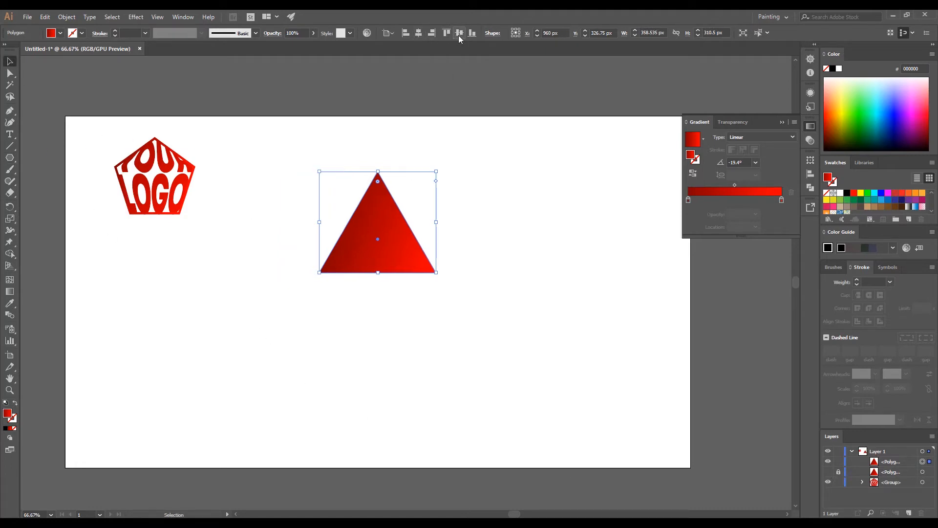
{"action": "left_click", "coordinate": [459, 36]}
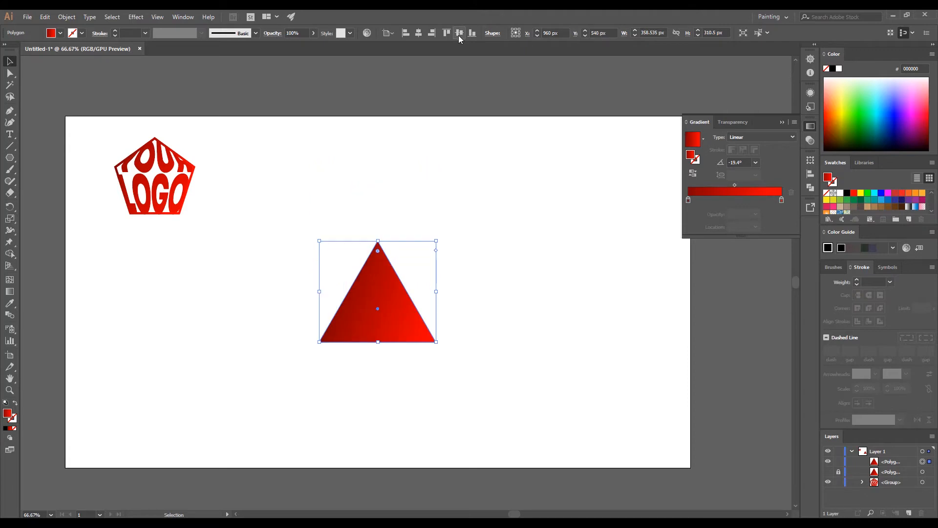
{"action": "left_click", "coordinate": [321, 217]}
{"action": "left_click", "coordinate": [395, 318]}
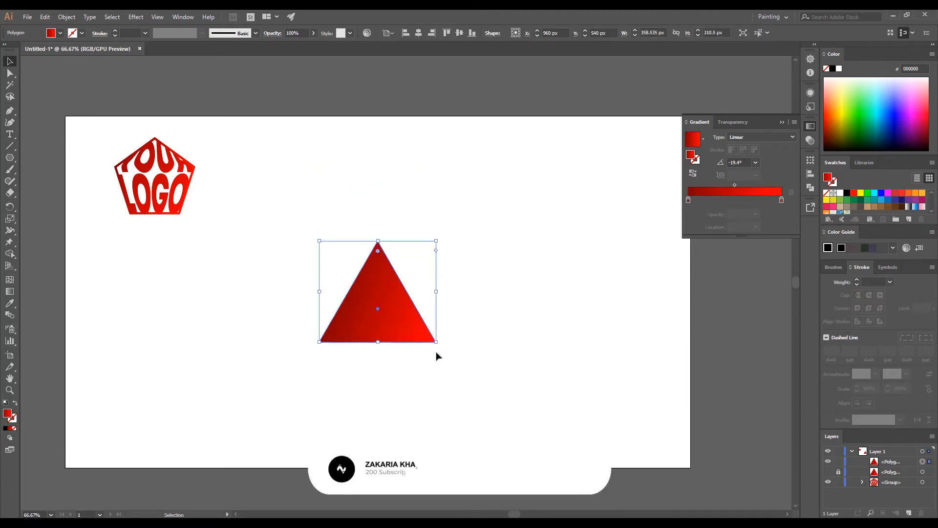
{"action": "left_click_drag", "start_coordinate": [437, 342], "coordinate": [464, 374]}
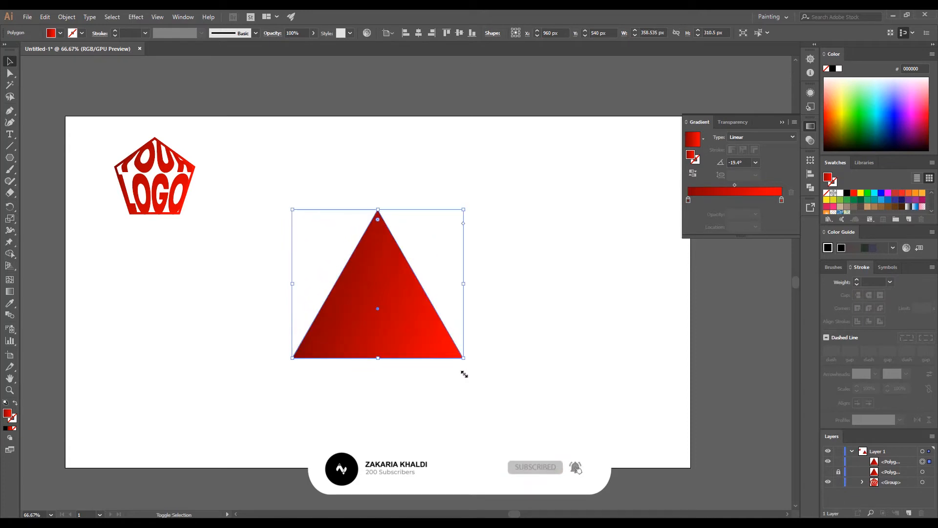
{"action": "left_click", "coordinate": [361, 405]}
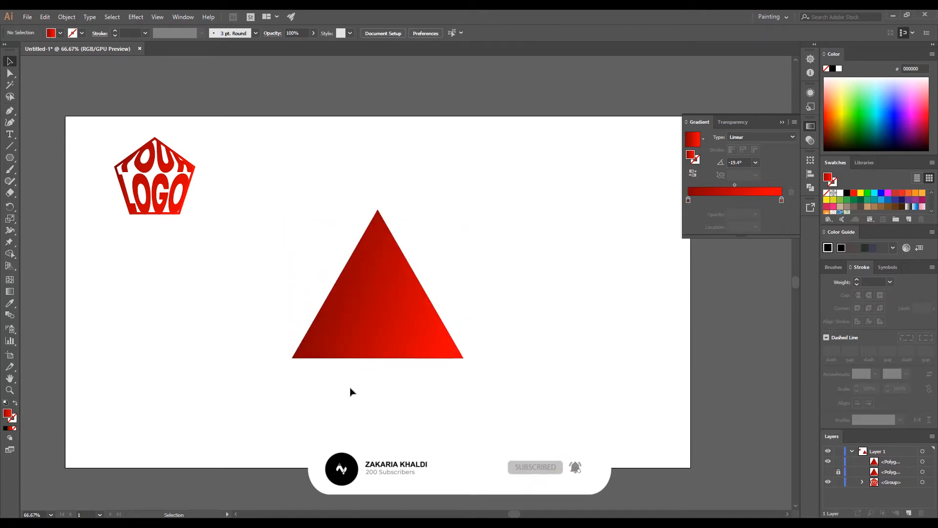
{"action": "left_click", "coordinate": [10, 137]}
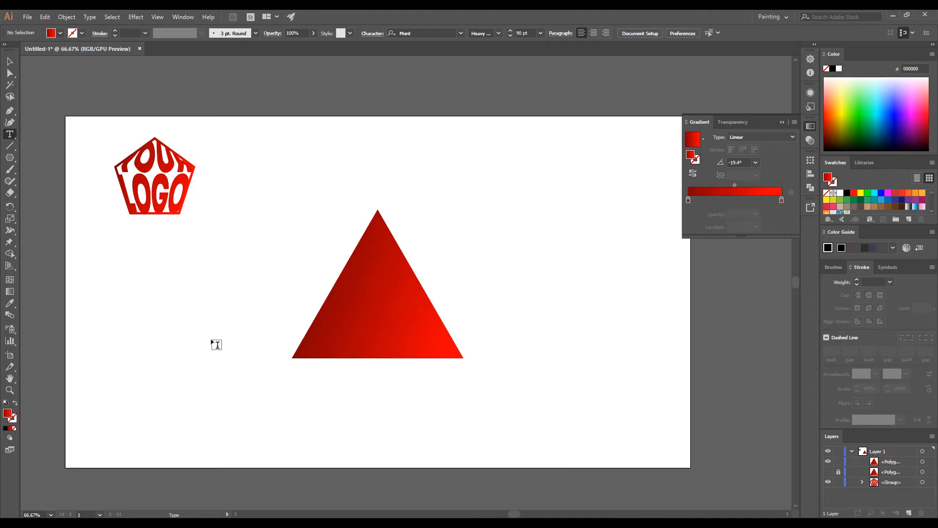
Create two black text objects, 'MY' and 'LOGO', beside the triangle.
{"action": "left_click", "coordinate": [248, 339]}
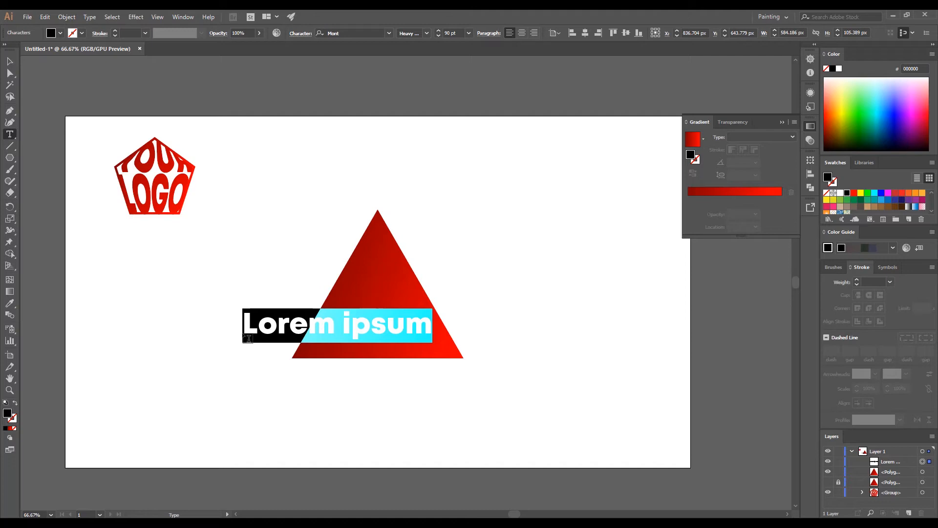
{"action": "type", "text": "MY"}
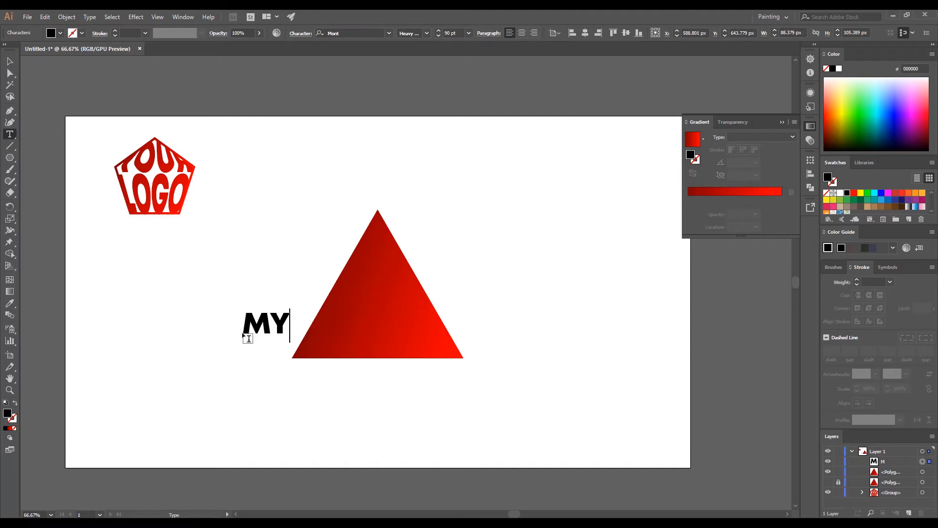
{"action": "key", "text": "Escape"}
{"action": "left_click", "coordinate": [244, 430], "text": "ctrl"}
{"action": "left_click", "coordinate": [244, 403]}
{"action": "type", "text": "LOGO"}
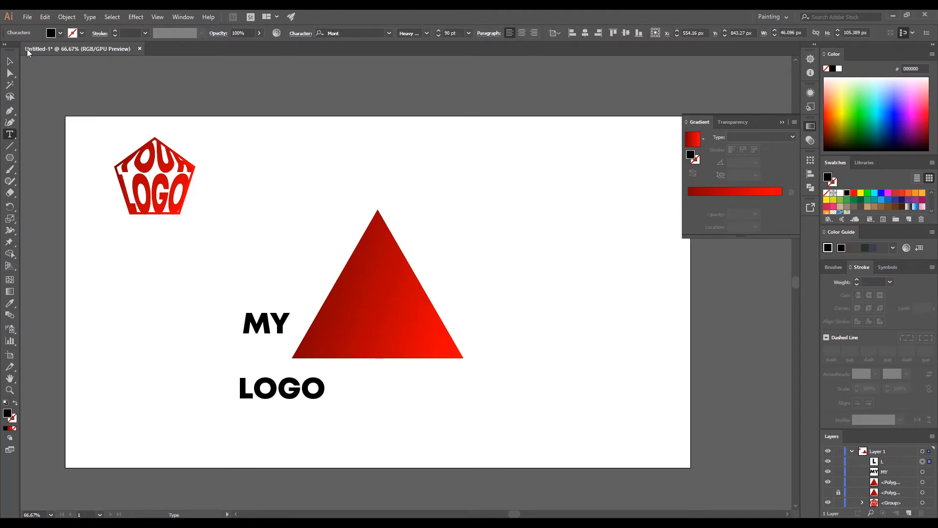
{"action": "key", "text": "Escape"}
{"action": "left_click", "coordinate": [235, 348]}
Move 'MY' near the triangle's apex and 'LOGO' along its base.
{"action": "left_click_drag", "start_coordinate": [258, 332], "coordinate": [369, 264]}
{"action": "left_click_drag", "start_coordinate": [292, 396], "coordinate": [389, 341]}
{"action": "left_click", "coordinate": [368, 385]}
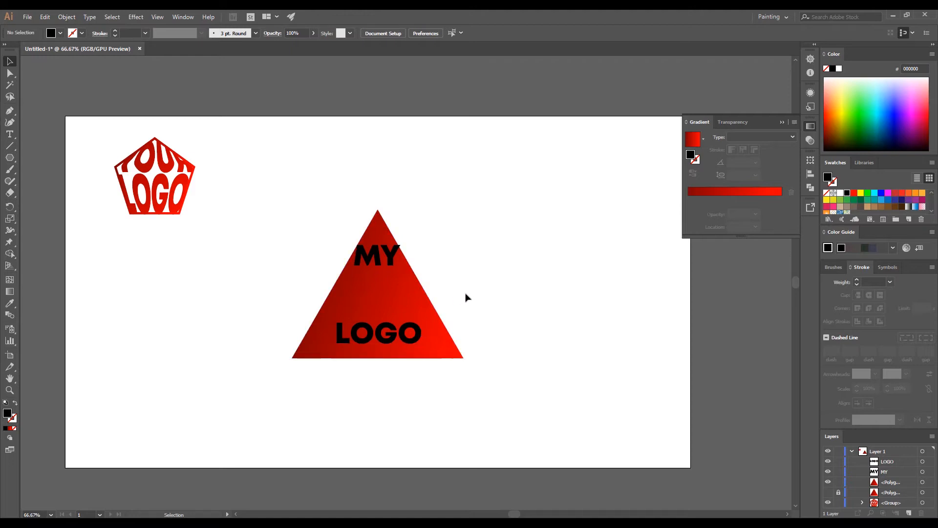
{"action": "left_click", "coordinate": [409, 303]}
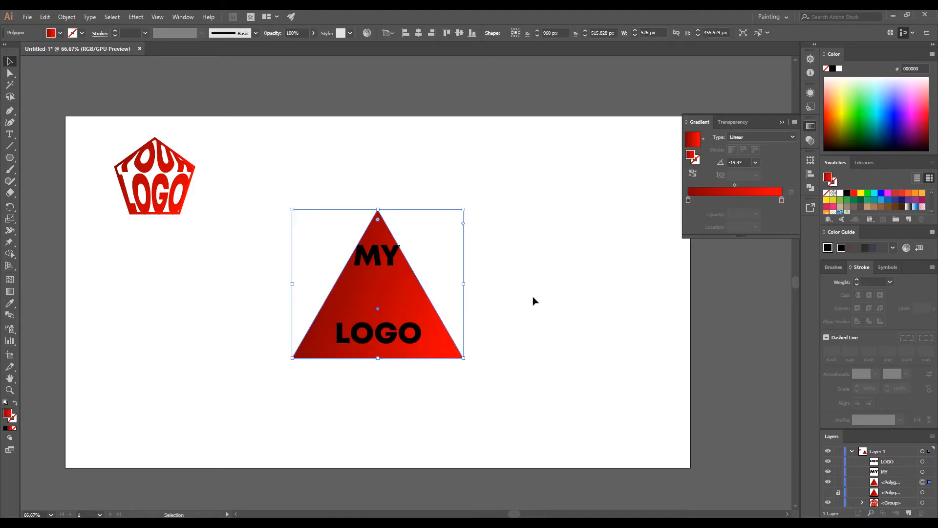
Draw a horizontal Pen line across the triangle between 'MY' and 'LOGO'.
{"action": "left_click", "coordinate": [6, 111]}
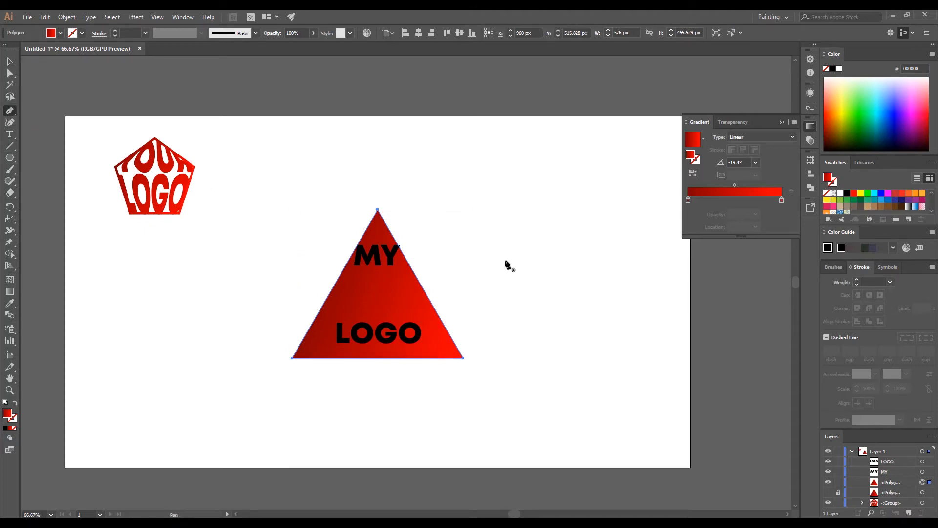
{"action": "left_click", "coordinate": [497, 287]}
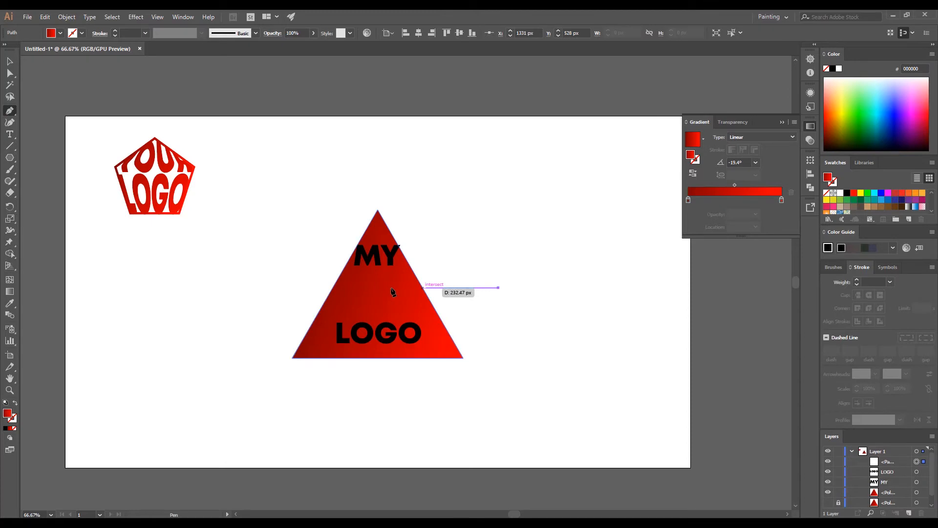
{"action": "left_click", "coordinate": [212, 288]}
{"action": "left_click", "coordinate": [219, 352], "text": "ctrl"}
{"action": "left_click", "coordinate": [274, 288], "text": "ctrl"}
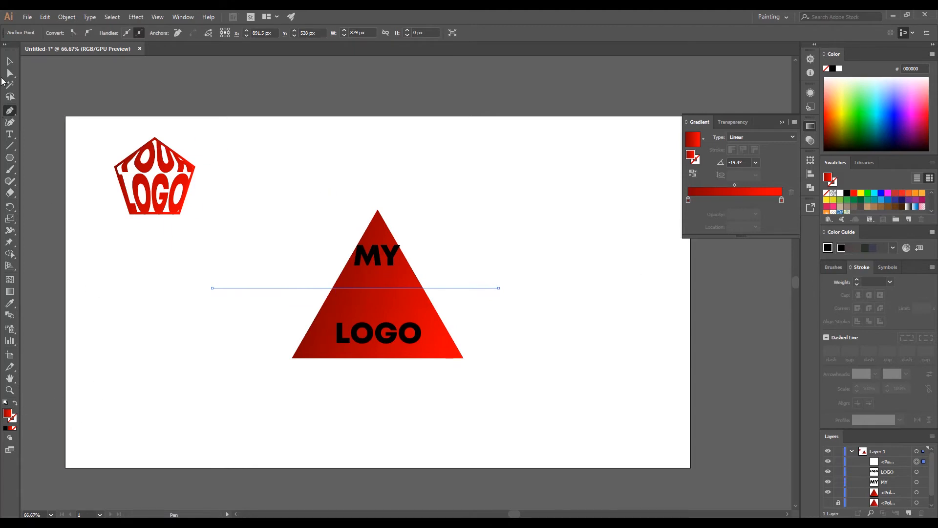
Make the line a red stroke with a weight of 2 pt.
{"action": "left_click", "coordinate": [15, 403]}
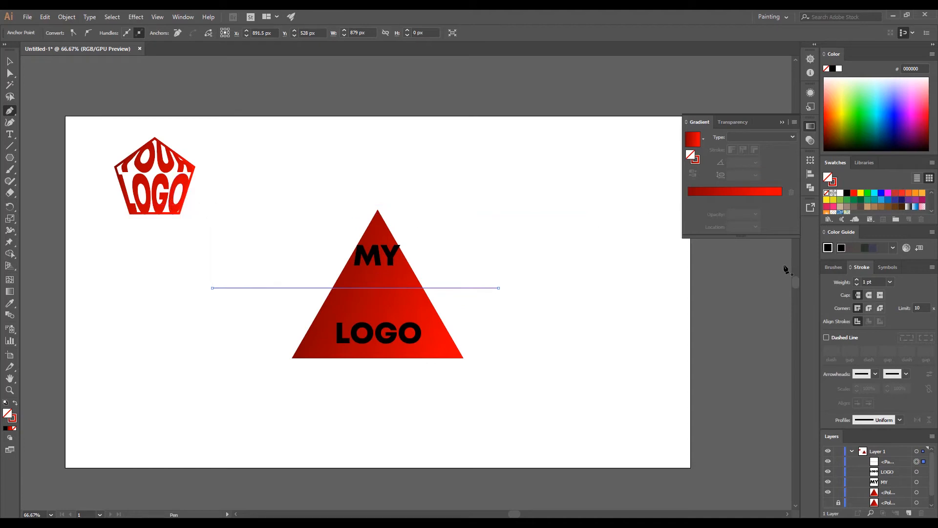
{"action": "left_click", "coordinate": [858, 280]}
{"action": "left_click", "coordinate": [858, 280]}
{"action": "left_click", "coordinate": [857, 284]}
{"action": "left_click", "coordinate": [857, 284]}
{"action": "left_click", "coordinate": [559, 369], "text": "ctrl"}
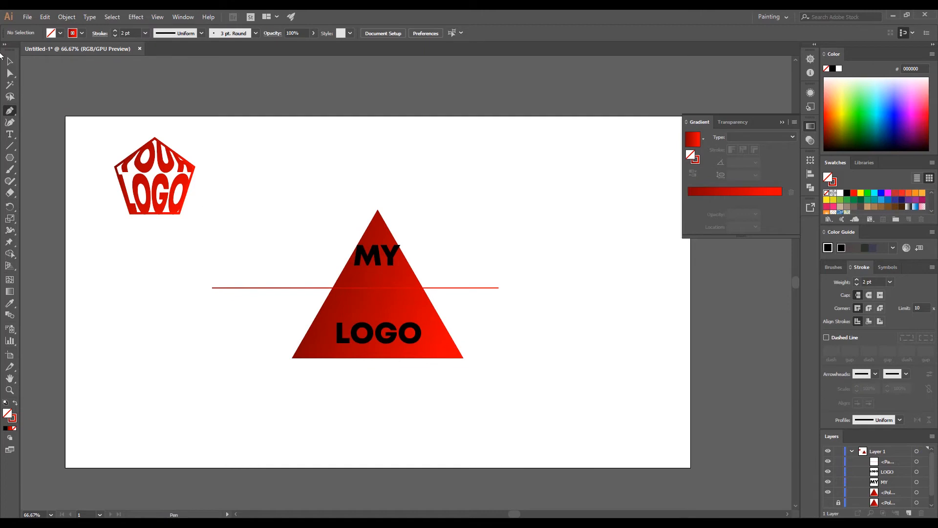
{"action": "left_click", "coordinate": [9, 63]}
Expand the 2 pt red line into a filled shape, then select it with the triangle for Shape Builder.
{"action": "left_click", "coordinate": [65, 18]}
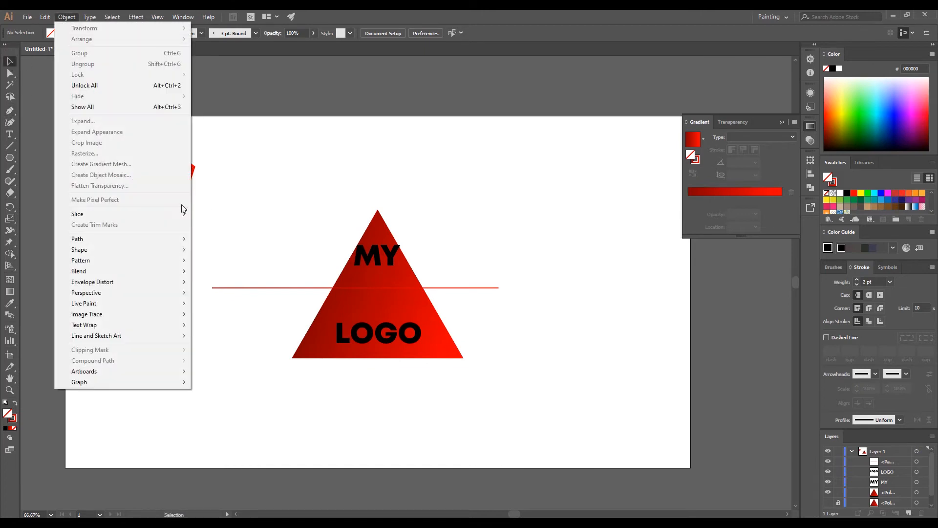
{"action": "left_click", "coordinate": [266, 289]}
{"action": "left_click", "coordinate": [67, 16]}
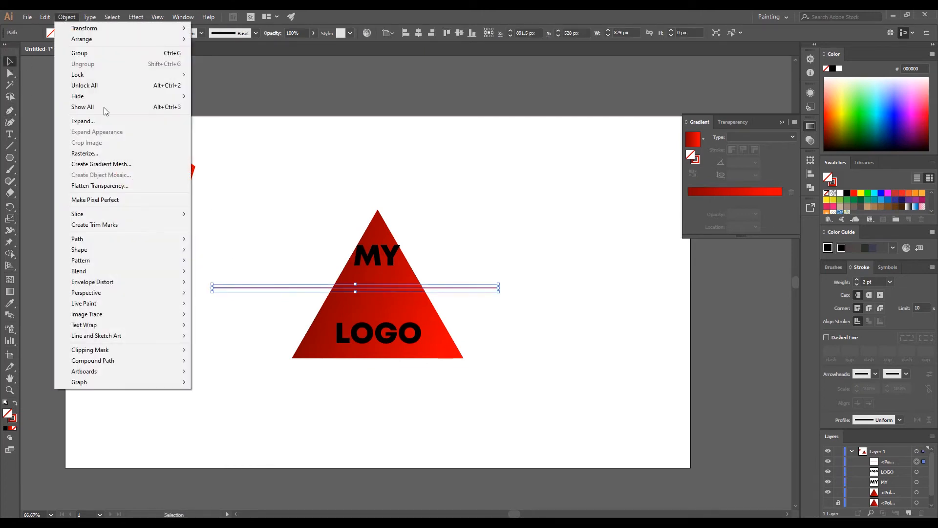
{"action": "left_click", "coordinate": [116, 121]}
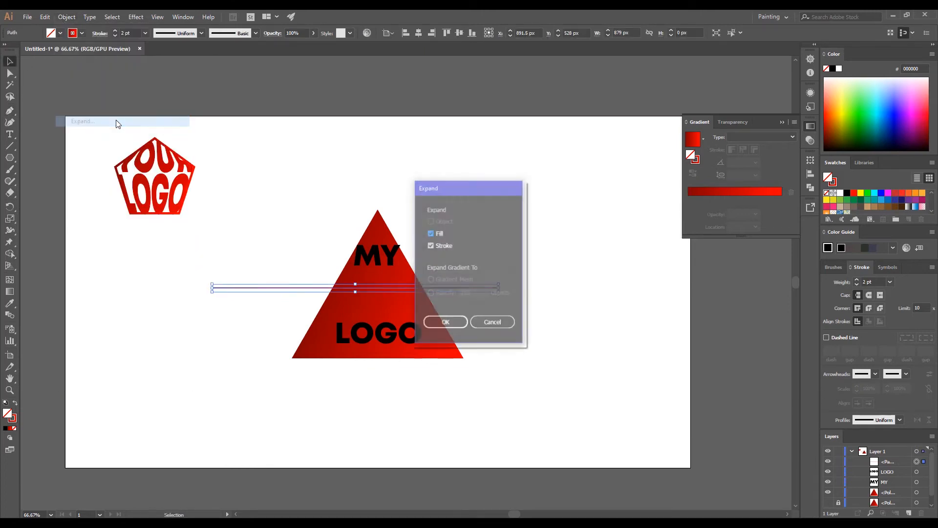
{"action": "left_click", "coordinate": [447, 323]}
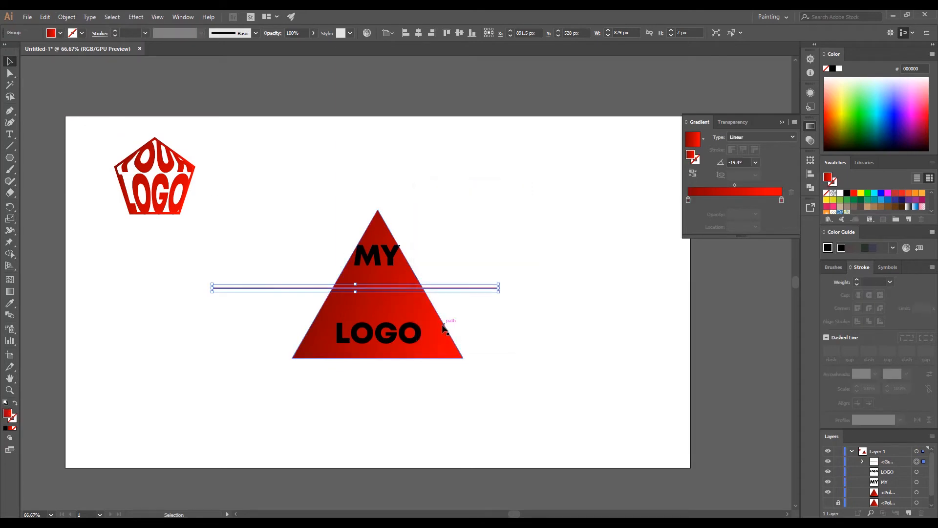
{"action": "left_click", "coordinate": [415, 305], "text": "shift"}
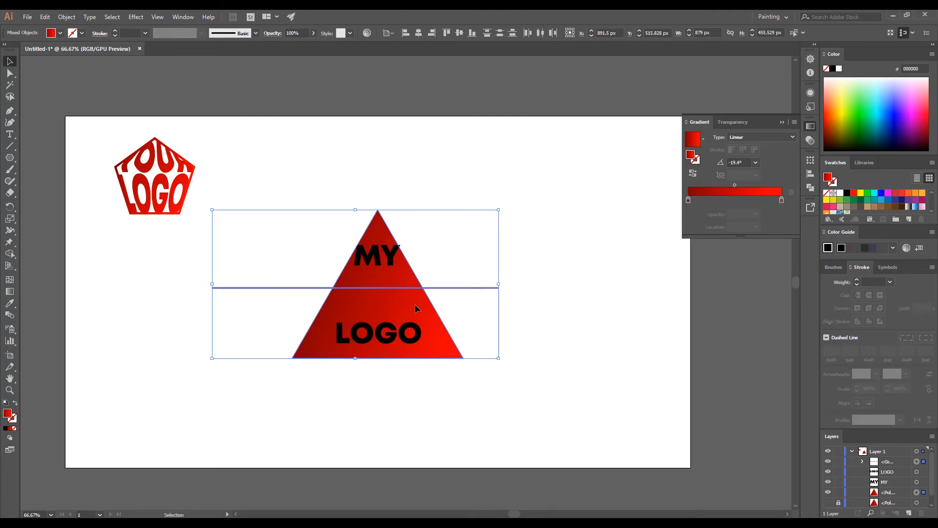
{"action": "scroll", "coordinate": [409, 282], "scroll_direction": "up", "scroll_amount": 4}
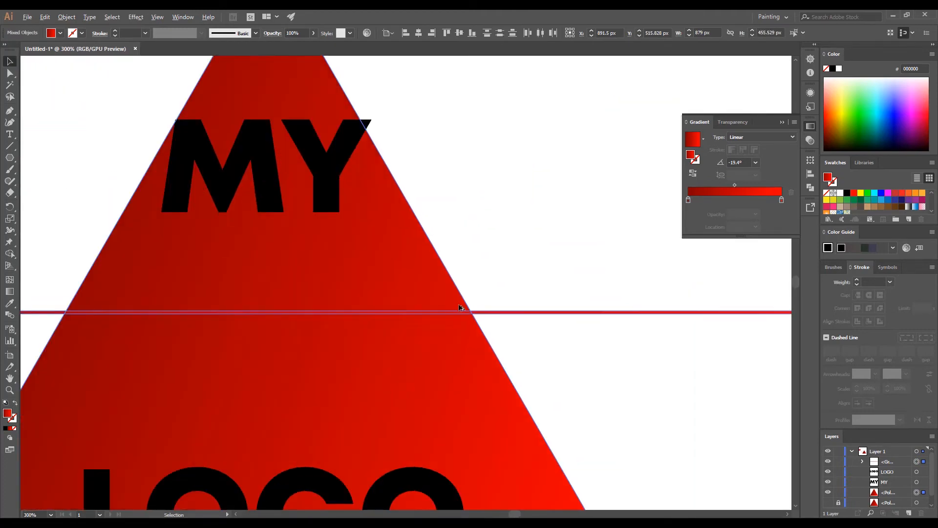
{"action": "scroll", "coordinate": [459, 304], "scroll_direction": "up", "scroll_amount": 3}
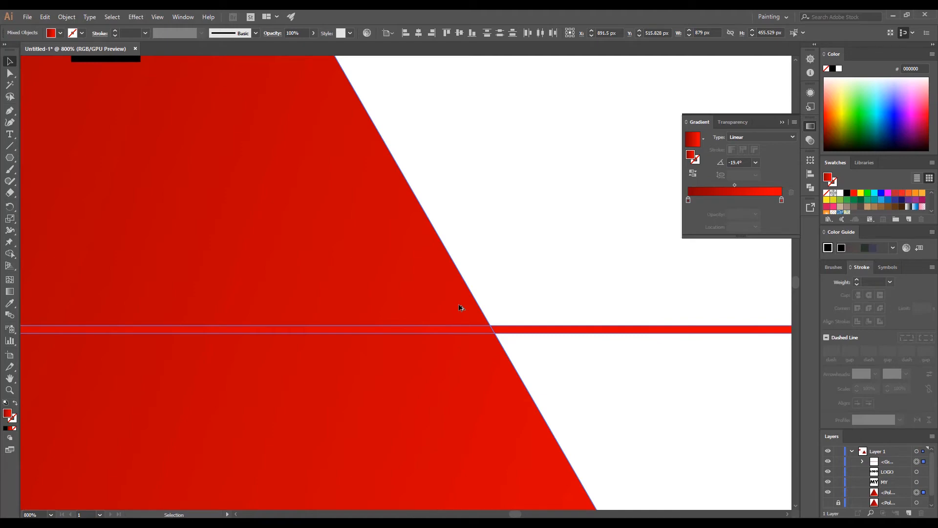
{"action": "key", "text": "shift+m"}
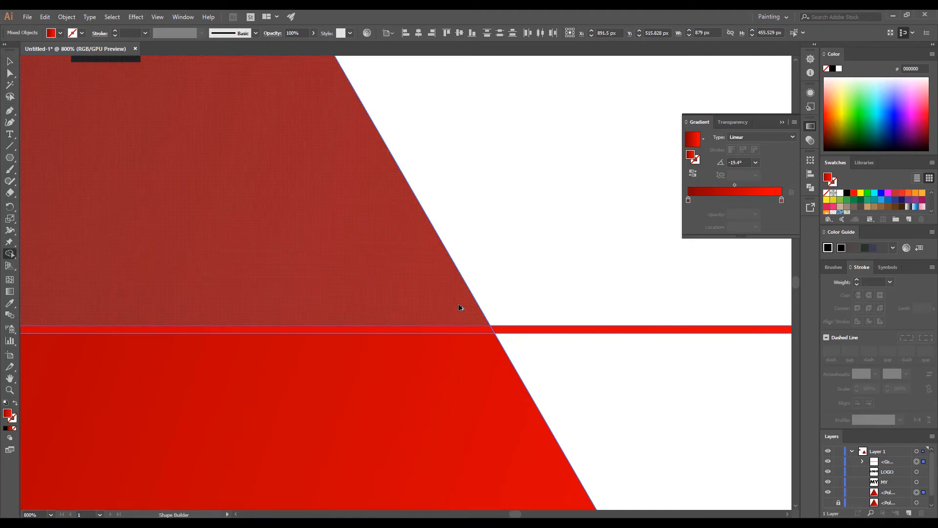
Use Shape Builder to remove the stray line fragments and the thin strip inside the triangle.
{"action": "left_click", "coordinate": [517, 331], "text": "alt"}
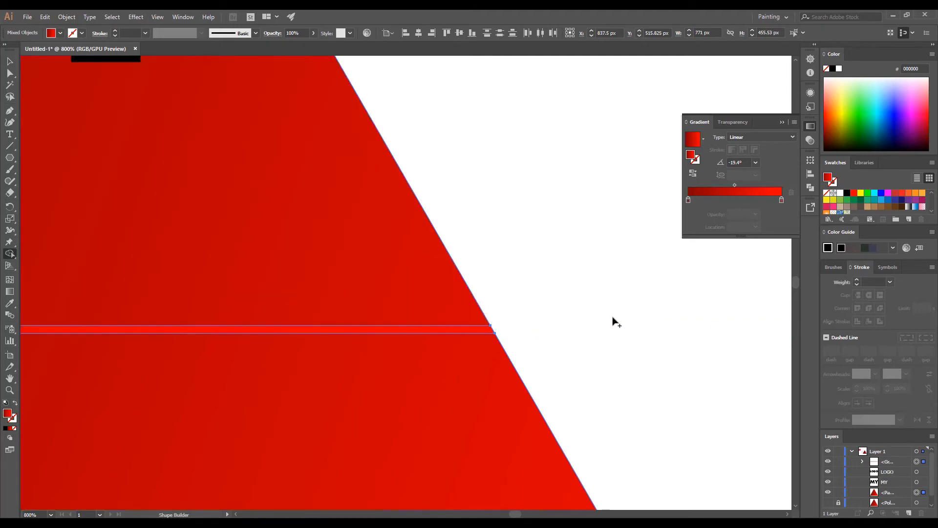
{"action": "scroll", "coordinate": [626, 330], "scroll_direction": "down", "scroll_amount": 5}
{"action": "scroll", "coordinate": [427, 329], "scroll_direction": "up", "scroll_amount": 7}
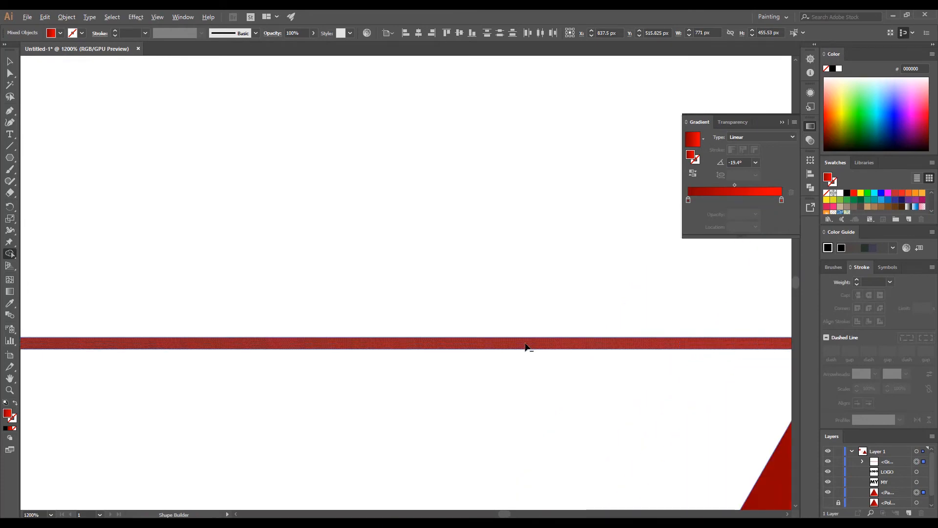
{"action": "left_click", "coordinate": [525, 346], "text": "alt"}
{"action": "scroll", "coordinate": [515, 315], "scroll_direction": "down", "scroll_amount": 5}
{"action": "scroll", "coordinate": [524, 320], "scroll_direction": "up", "scroll_amount": 6}
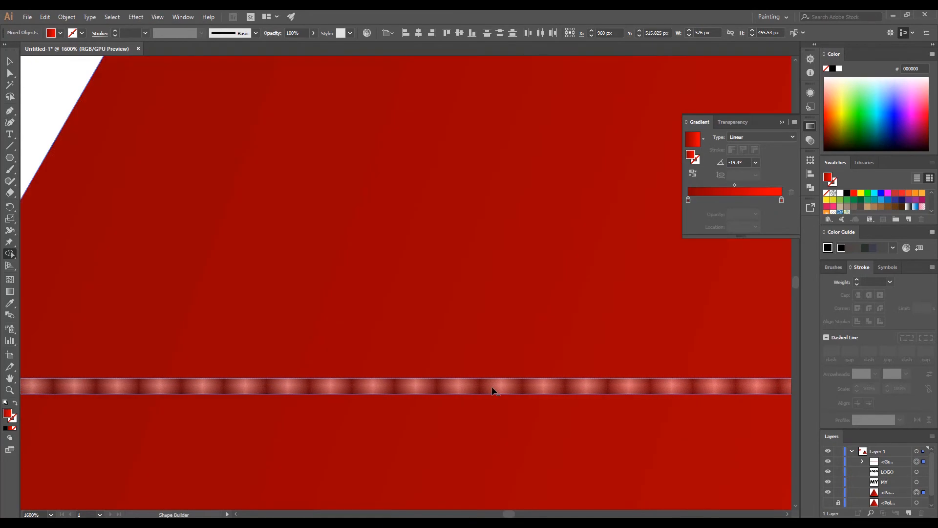
{"action": "left_click", "coordinate": [493, 389], "text": "alt"}
{"action": "scroll", "coordinate": [417, 293], "scroll_direction": "down", "scroll_amount": 7}
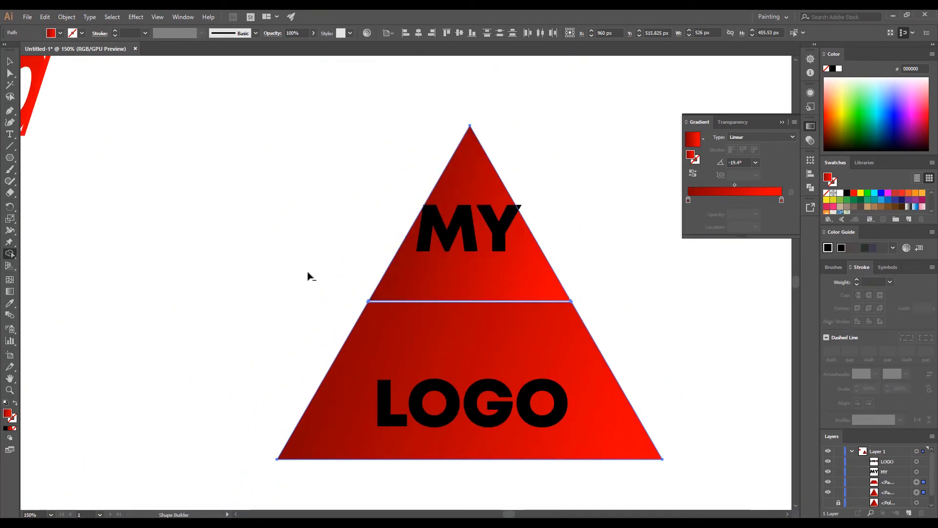
Move the upper triangle piece above 'MY' in the Layers panel.
{"action": "key", "text": "v"}
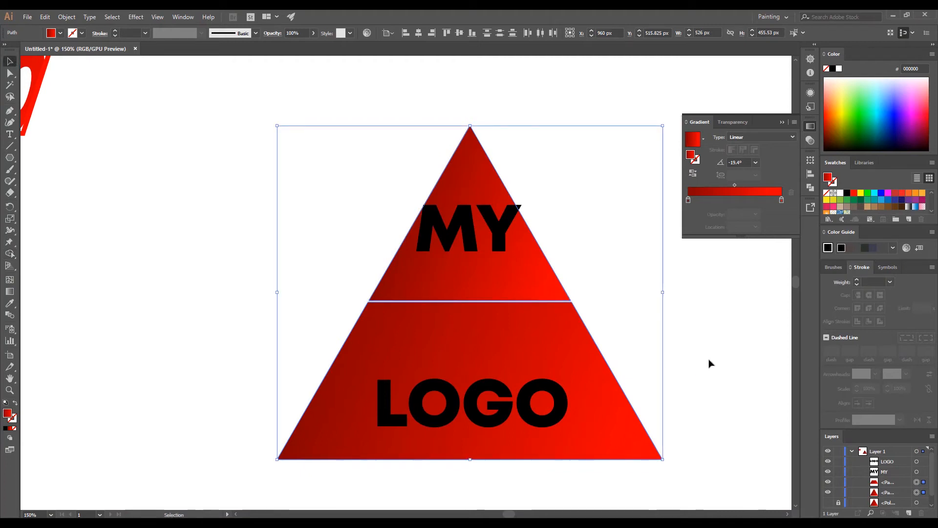
{"action": "left_click", "coordinate": [710, 363]}
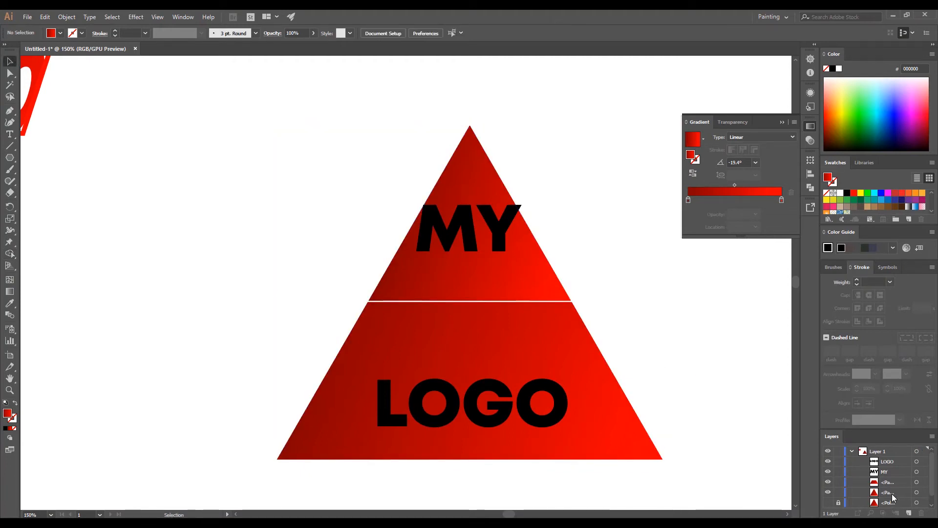
{"action": "left_click", "coordinate": [917, 492]}
{"action": "left_click_drag", "start_coordinate": [902, 489], "coordinate": [884, 460]}
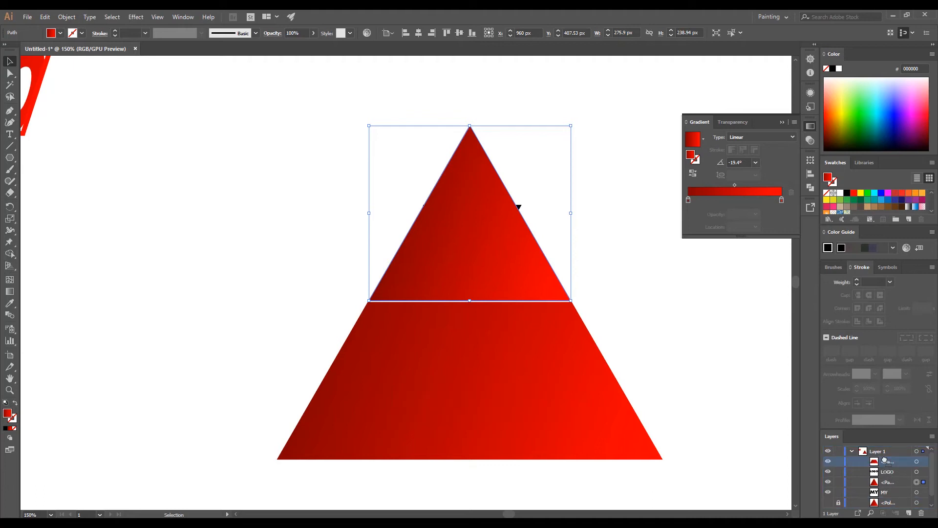
Warp 'MY' into the top triangle with Envelope Distort > Make with Top Object.
{"action": "left_click", "coordinate": [293, 159]}
{"action": "left_click_drag", "start_coordinate": [286, 125], "coordinate": [582, 261]}
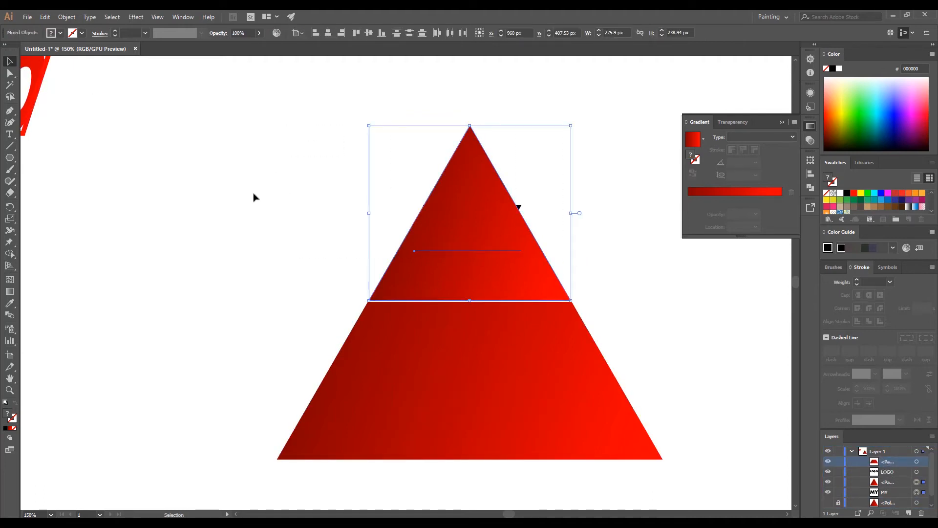
{"action": "left_click", "coordinate": [67, 17]}
{"action": "mouse_move", "coordinate": [181, 282]}
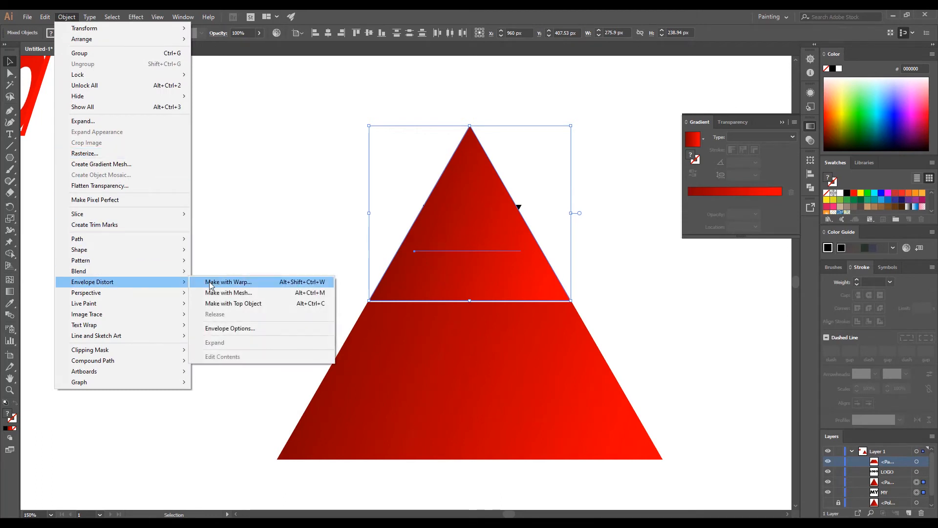
{"action": "left_click", "coordinate": [250, 305]}
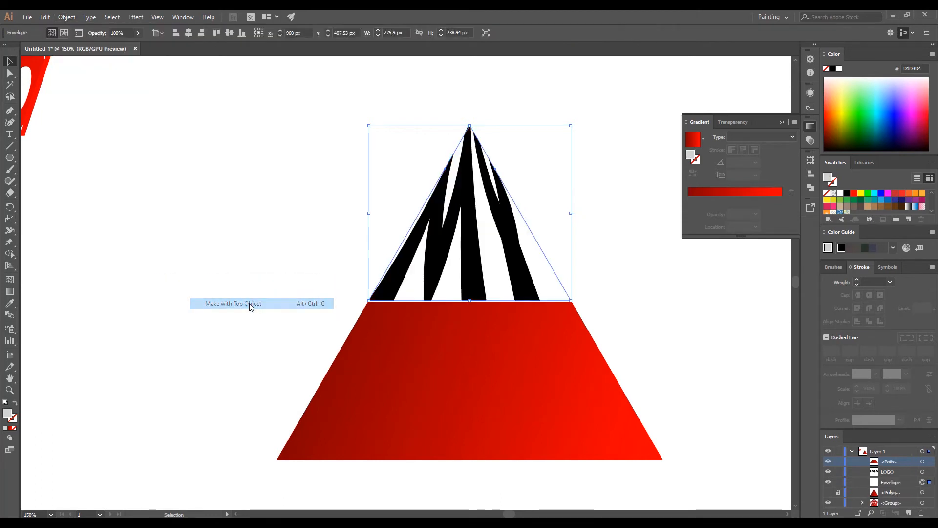
Warp 'LOGO' into the lower trapezoid the same way, then fit the artboard in view.
{"action": "left_click", "coordinate": [264, 250]}
{"action": "left_click_drag", "start_coordinate": [272, 360], "coordinate": [467, 418]}
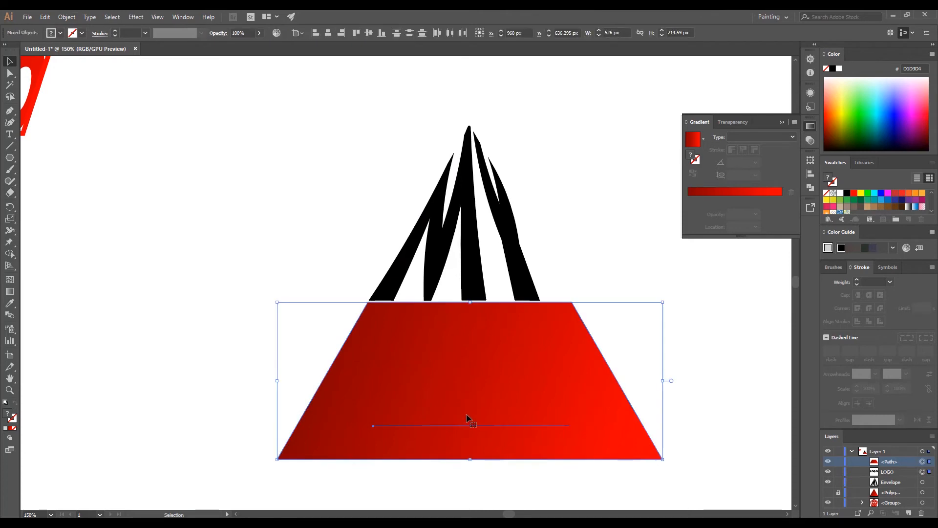
{"action": "left_click", "coordinate": [75, 18]}
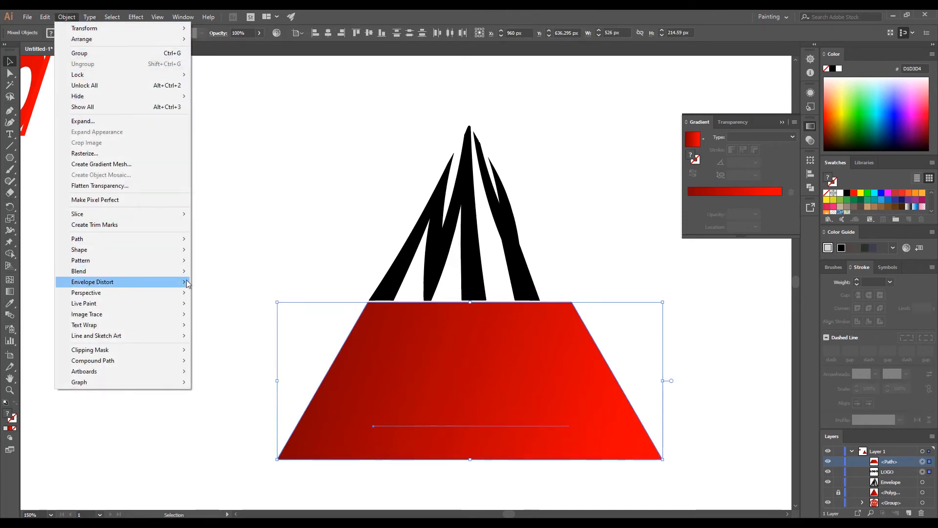
{"action": "mouse_move", "coordinate": [187, 286]}
{"action": "left_click", "coordinate": [213, 303]}
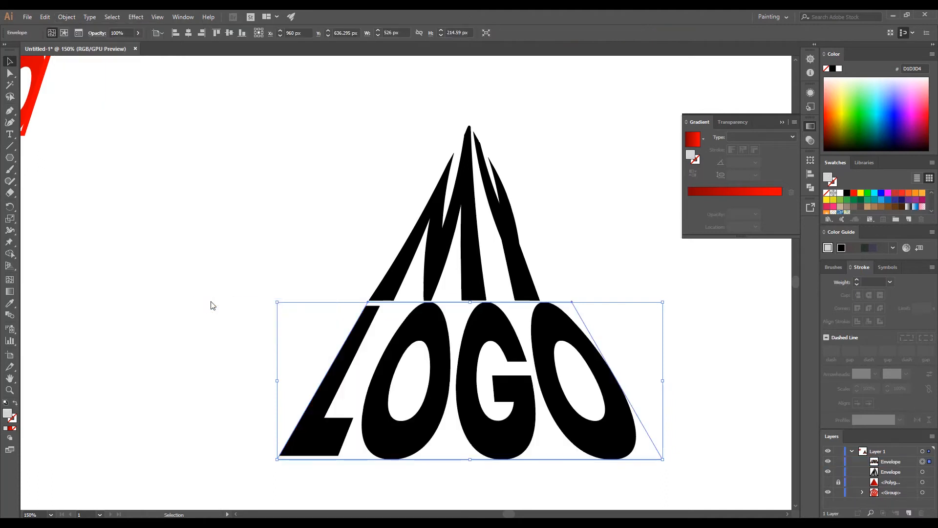
{"action": "left_click", "coordinate": [206, 245]}
{"action": "key", "text": "ctrl+0"}
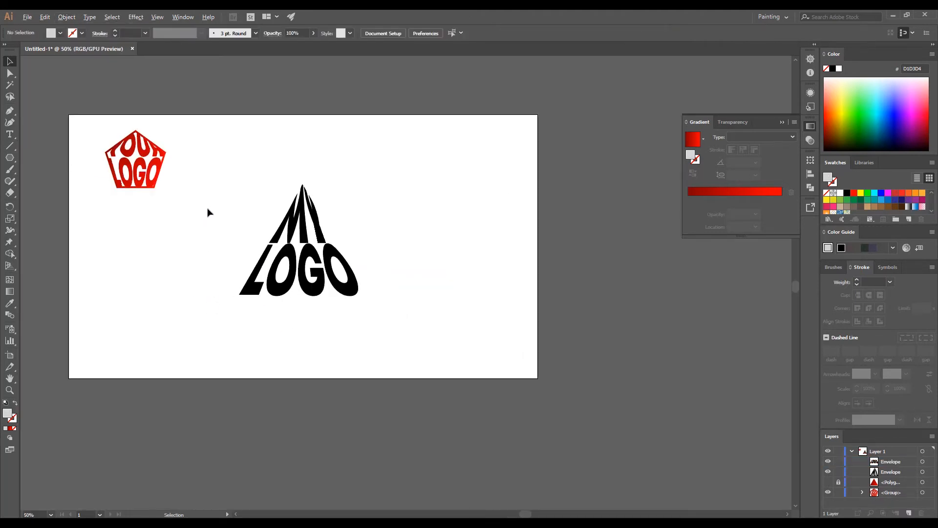
Show the hidden red-gradient triangle and centre it horizontally and vertically on the warped 'LOGO'.
{"action": "scroll", "coordinate": [206, 212], "scroll_direction": "up", "scroll_amount": 1}
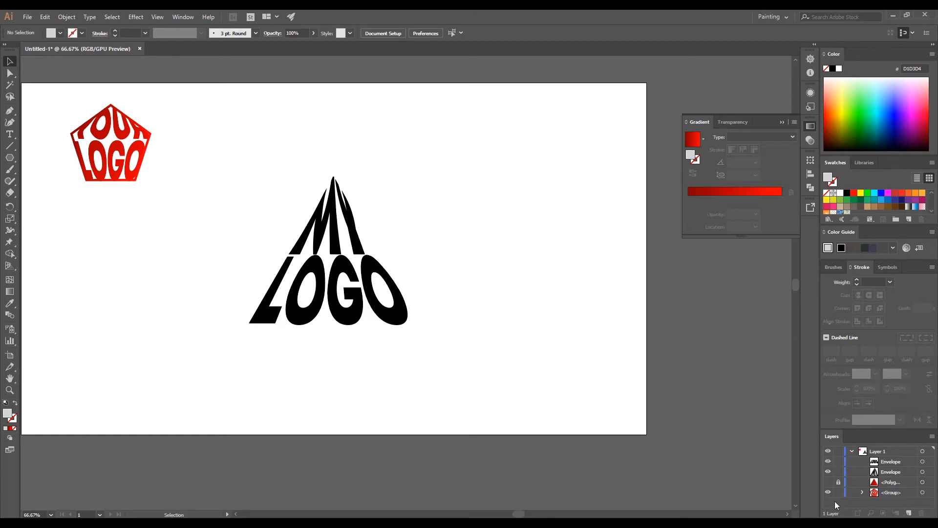
{"action": "left_click", "coordinate": [828, 481]}
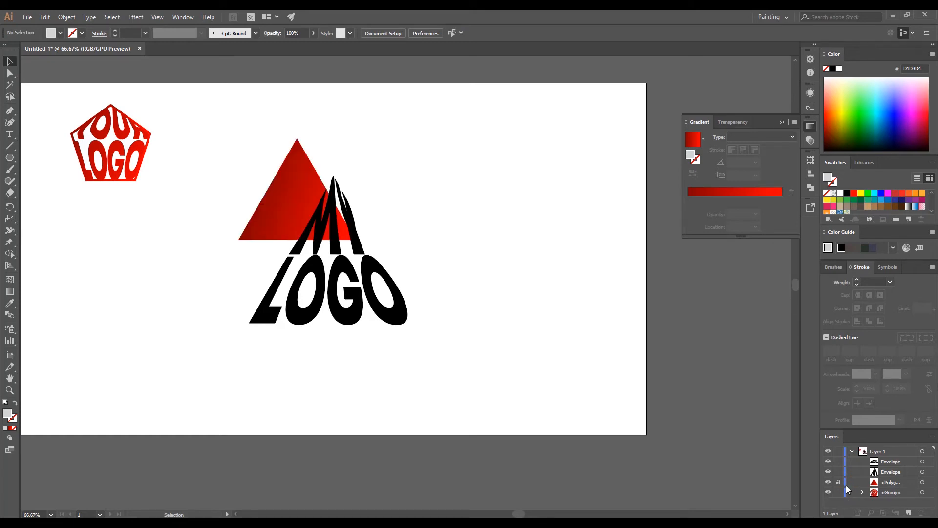
{"action": "left_click", "coordinate": [922, 483]}
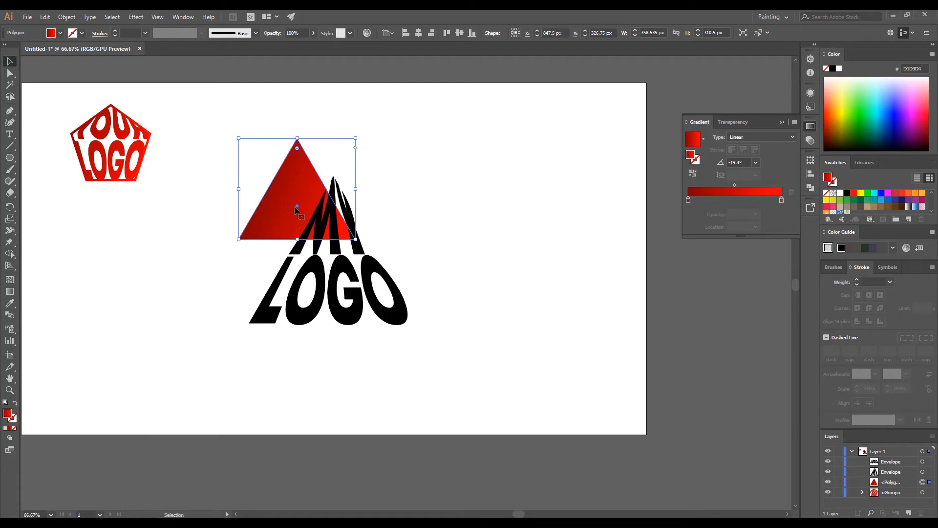
{"action": "left_click", "coordinate": [324, 297], "text": "shift"}
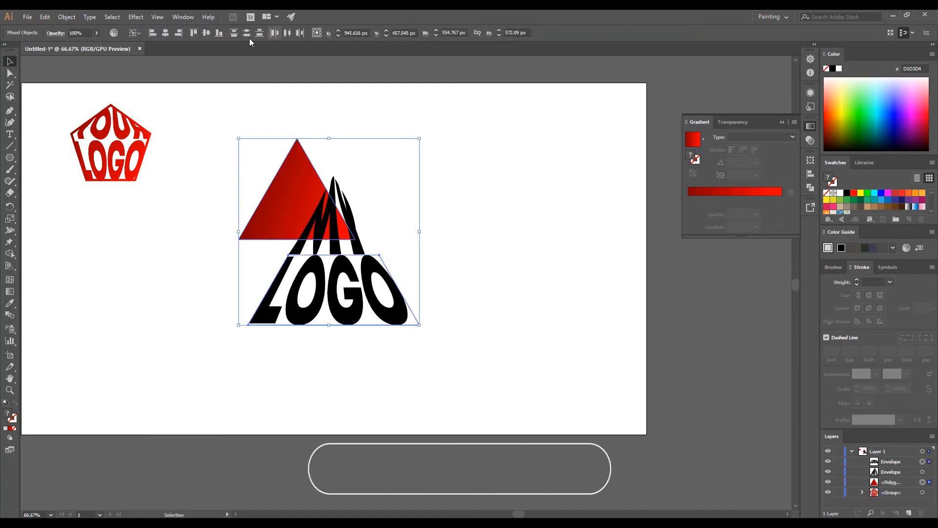
{"action": "left_click", "coordinate": [166, 32]}
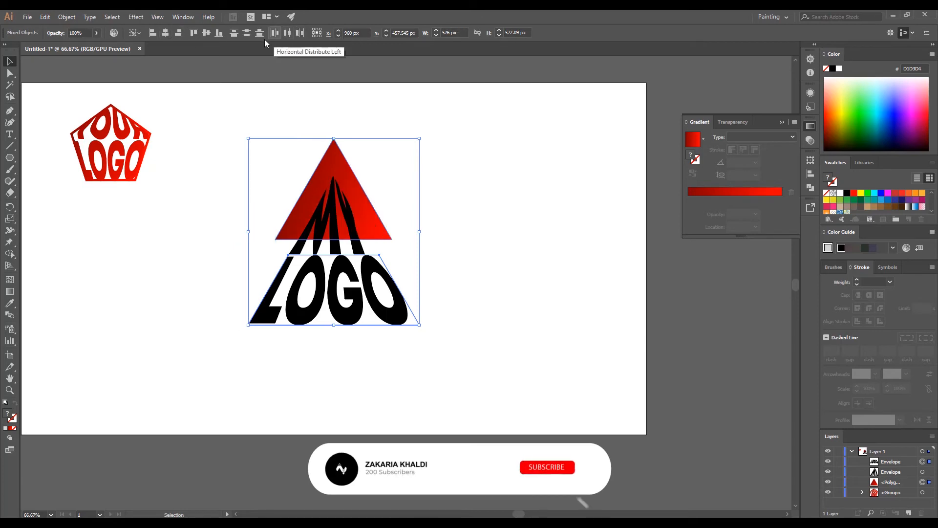
{"action": "left_click", "coordinate": [206, 32]}
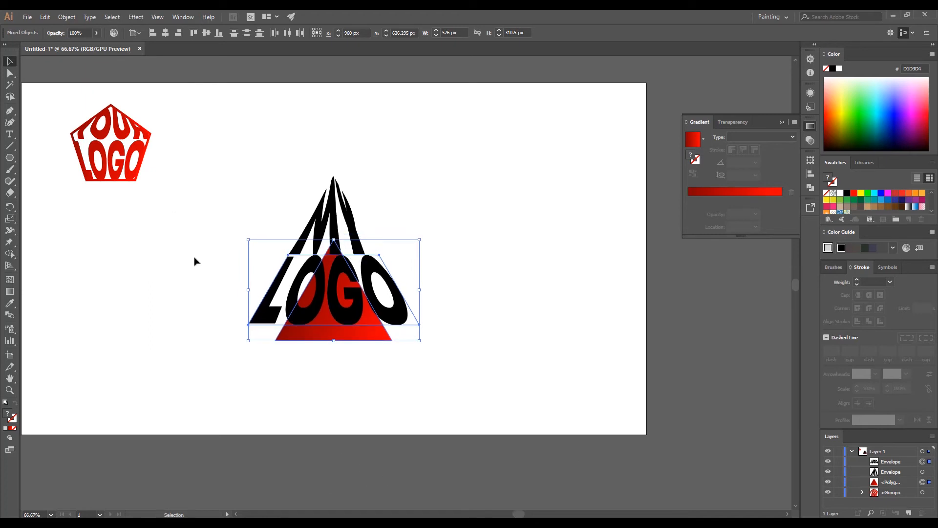
Enlarge and reposition the red-gradient triangle to about 535 × 464 px behind the whole 'MY LOGO' wordmark.
{"action": "left_click", "coordinate": [277, 364]}
{"action": "left_click", "coordinate": [307, 337]}
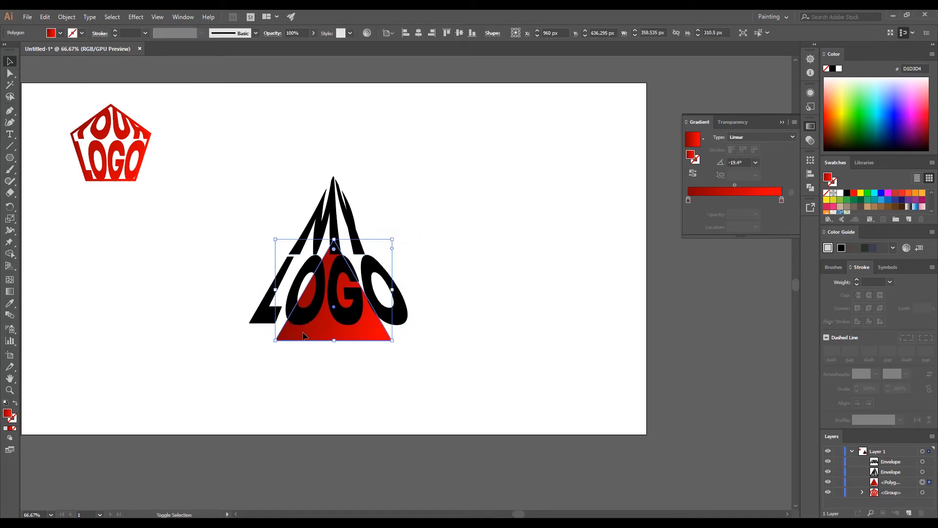
{"action": "left_click_drag", "start_coordinate": [304, 345], "coordinate": [303, 335]}
{"action": "key", "text": "shift+Up"}
{"action": "key", "text": "shift+Up"}
{"action": "key", "text": "shift+Up"}
{"action": "key", "text": "shift+Up"}
{"action": "key", "text": "shift+Up"}
{"action": "key", "text": "shift+Up"}
{"action": "key", "text": "shift+Up"}
{"action": "key", "text": "shift+Up"}
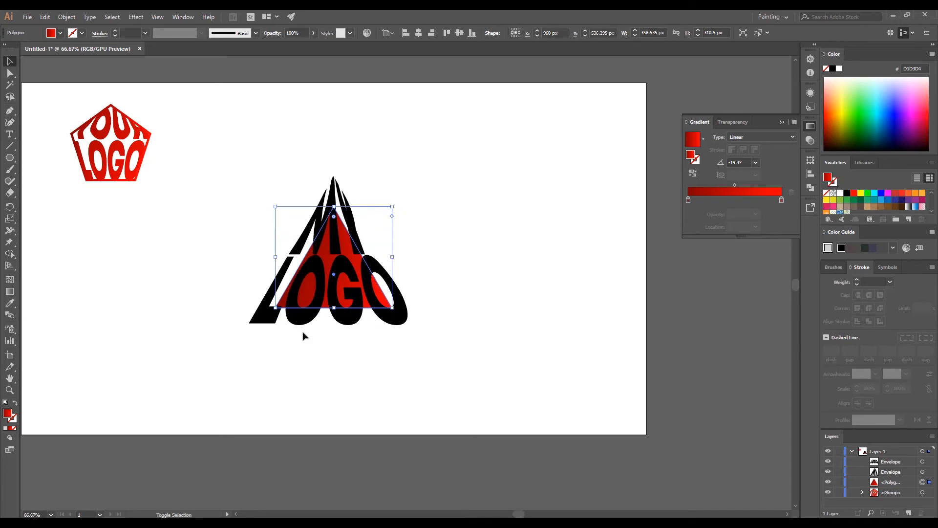
{"action": "key", "text": "shift+Up"}
{"action": "key", "text": "shift+Up"}
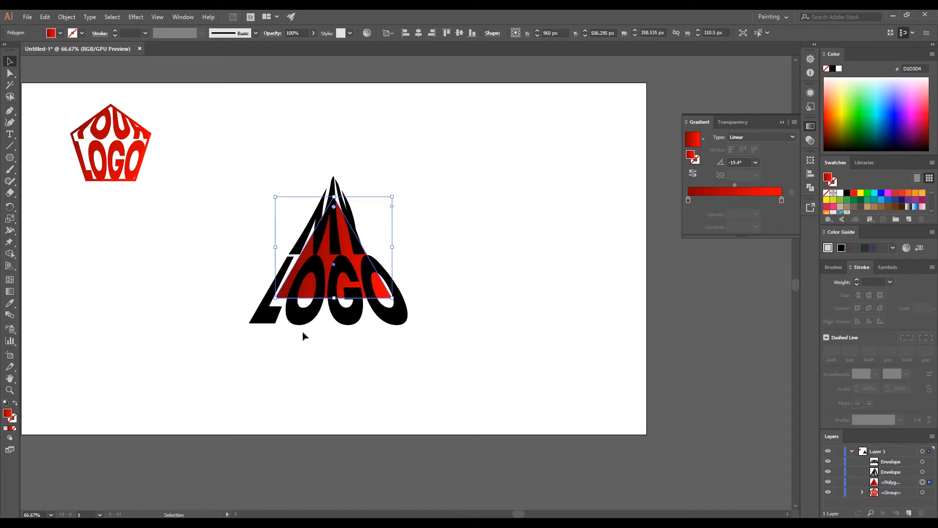
{"action": "left_click_drag", "start_coordinate": [392, 297], "coordinate": [420, 328]}
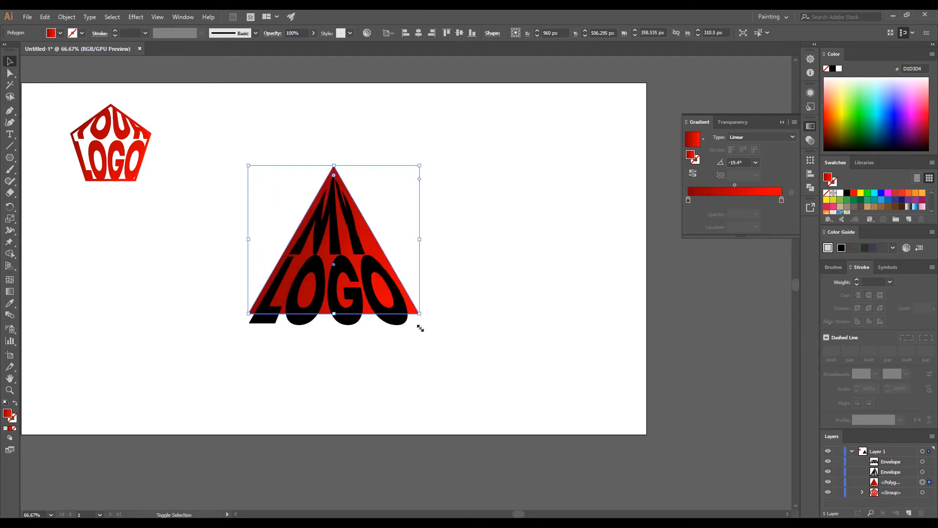
{"action": "key", "text": "shift+Down"}
{"action": "key", "text": "shift+Down"}
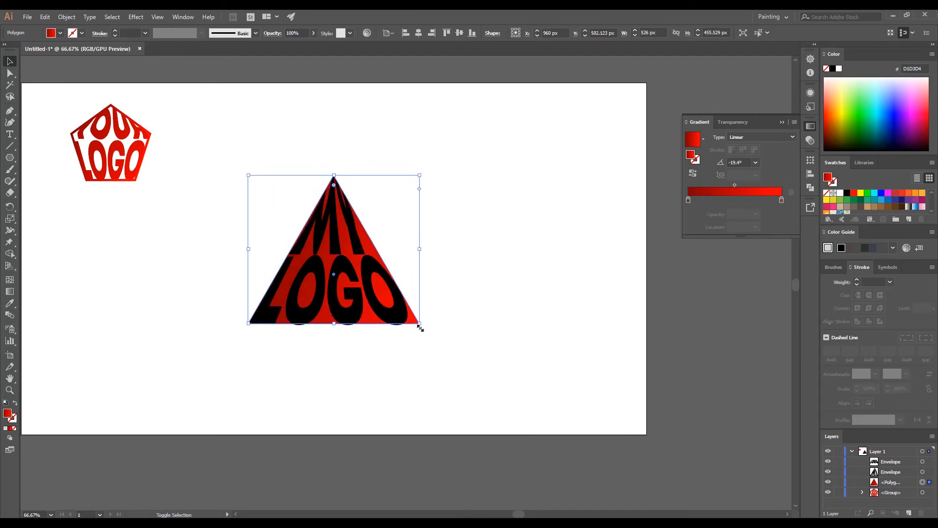
{"action": "left_click_drag", "start_coordinate": [419, 324], "coordinate": [424, 326]}
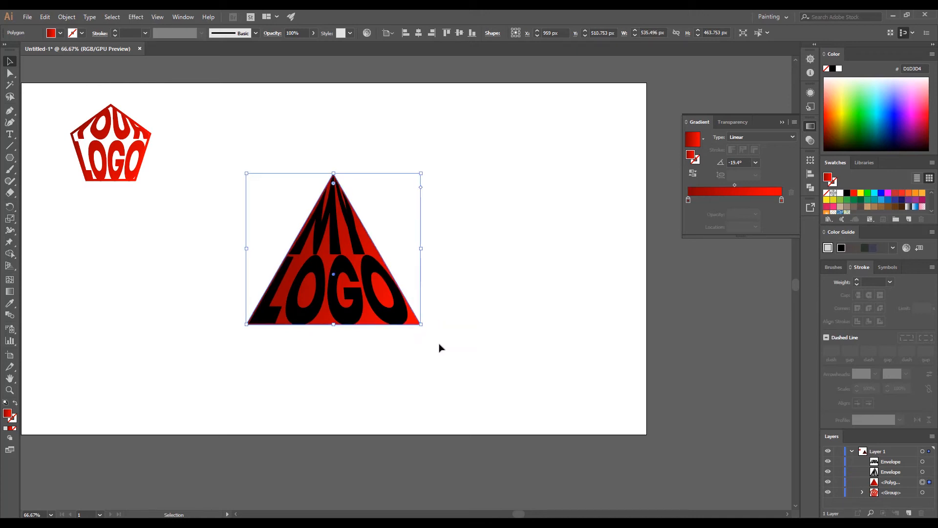
{"action": "key", "text": "Left"}
{"action": "key", "text": "Down"}
{"action": "left_click", "coordinate": [413, 373]}
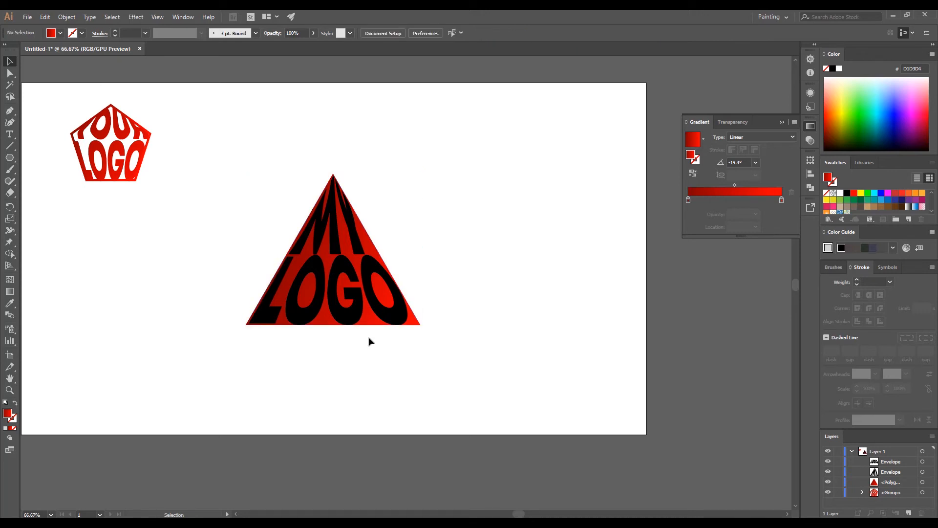
Expand the warped 'MY' and 'LOGO' envelopes into outlines.
{"action": "left_click", "coordinate": [319, 302]}
{"action": "left_click", "coordinate": [319, 238], "text": "shift"}
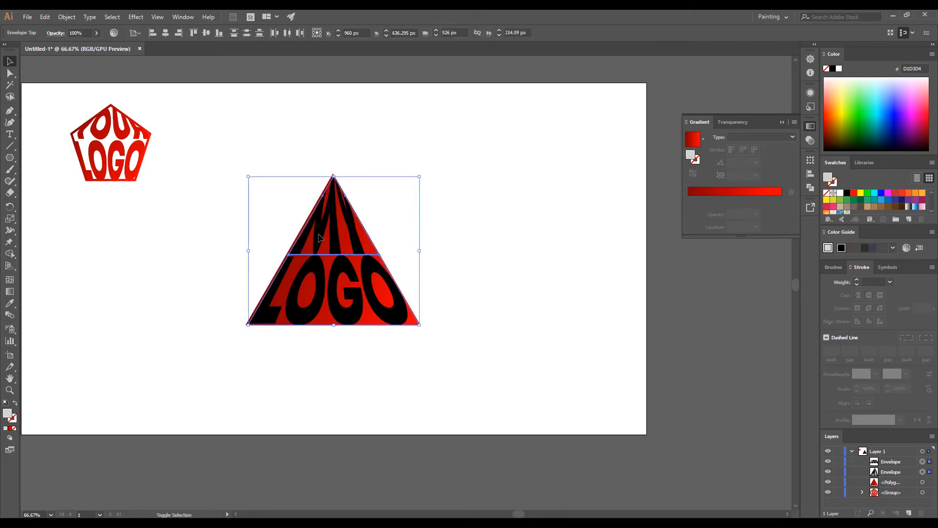
{"action": "left_click", "coordinate": [67, 17]}
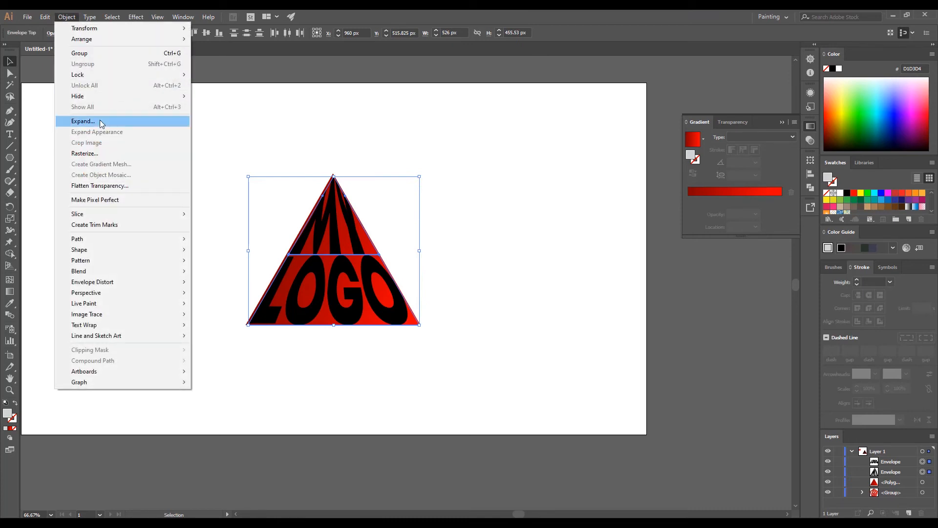
{"action": "left_click", "coordinate": [101, 122]}
{"action": "left_click", "coordinate": [446, 323]}
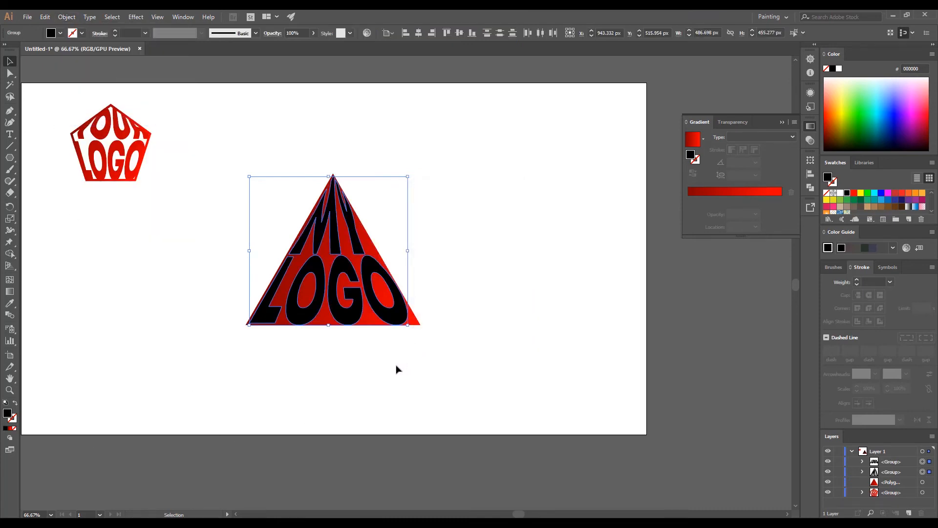
Fill the 'MY LOGO' lettering with white (FFFFFF).
{"action": "double_click", "coordinate": [7, 414]}
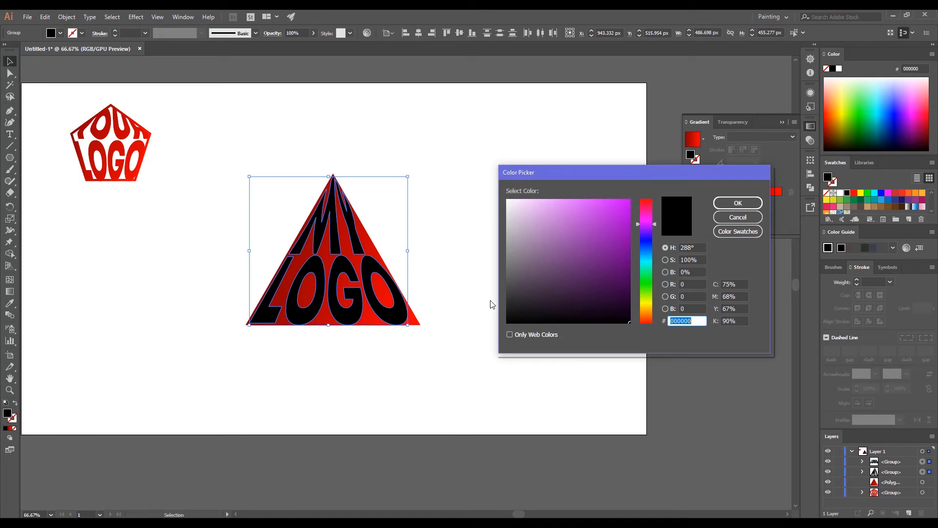
{"action": "left_click_drag", "start_coordinate": [512, 200], "coordinate": [500, 192]}
{"action": "left_click", "coordinate": [738, 203]}
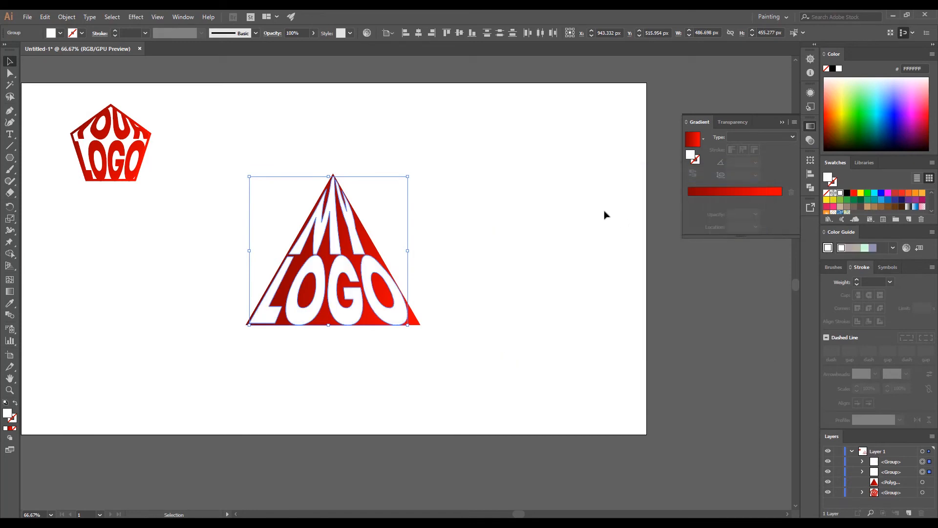
Group the white lettering and red triangle into a single logo.
{"action": "left_click", "coordinate": [517, 217]}
{"action": "scroll", "coordinate": [465, 213], "scroll_direction": "down", "scroll_amount": 3}
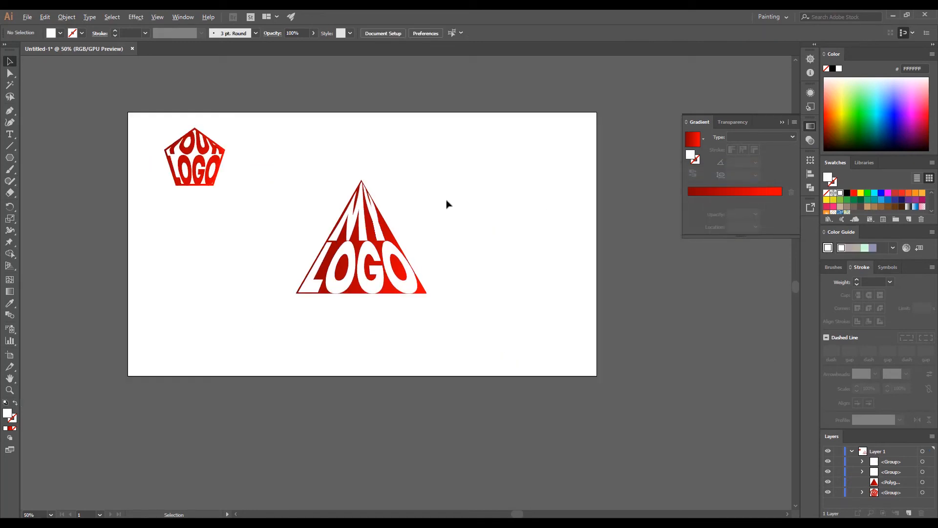
{"action": "scroll", "coordinate": [462, 210], "scroll_direction": "up", "scroll_amount": 2}
{"action": "left_click_drag", "start_coordinate": [496, 352], "coordinate": [293, 171]}
{"action": "key", "text": "ctrl+g"}
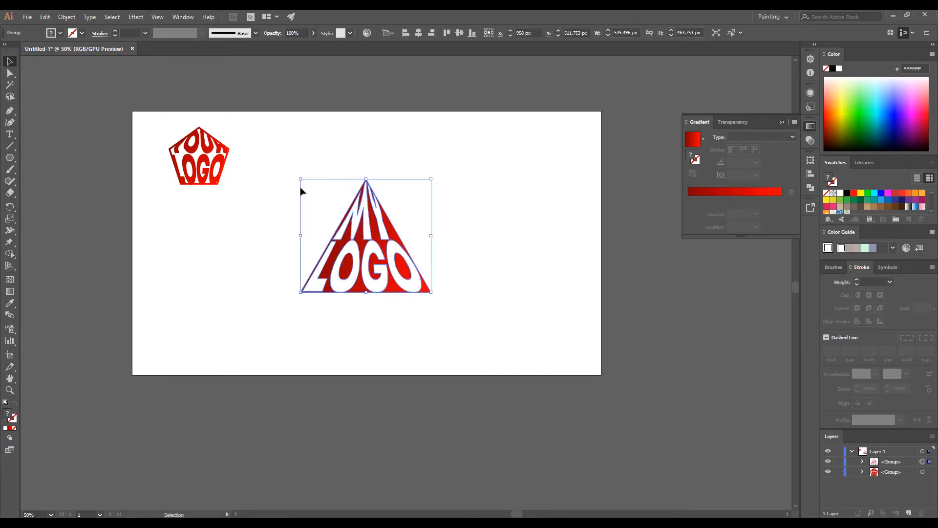
Move the triangle logo below the pentagon logo and shrink it to about half size.
{"action": "left_click", "coordinate": [455, 329]}
{"action": "left_click_drag", "start_coordinate": [364, 250], "coordinate": [215, 270]}
{"action": "left_click_drag", "start_coordinate": [282, 315], "coordinate": [197, 242]}
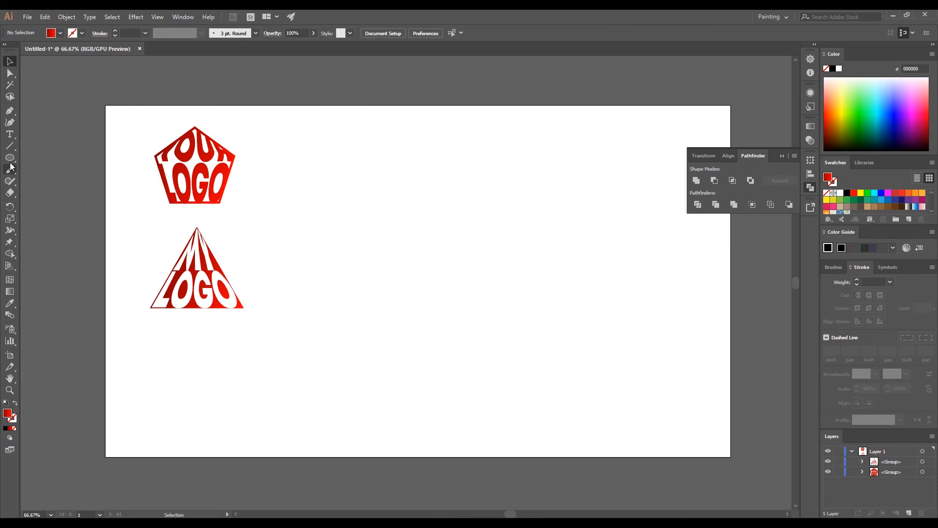
Draw a 492 px red-gradient circle mid-page, duplicate it in place, and hide the copy.
{"action": "left_click", "coordinate": [10, 157]}
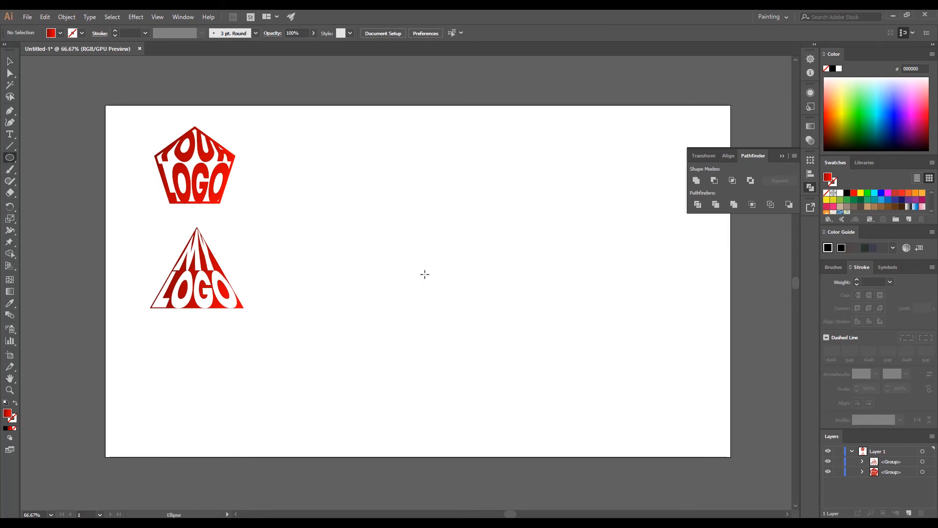
{"action": "left_click_drag", "start_coordinate": [416, 266], "coordinate": [498, 344]}
{"action": "left_click_drag", "start_coordinate": [419, 267], "coordinate": [438, 275]}
{"action": "key", "text": "alt+Up"}
{"action": "key", "text": "Down"}
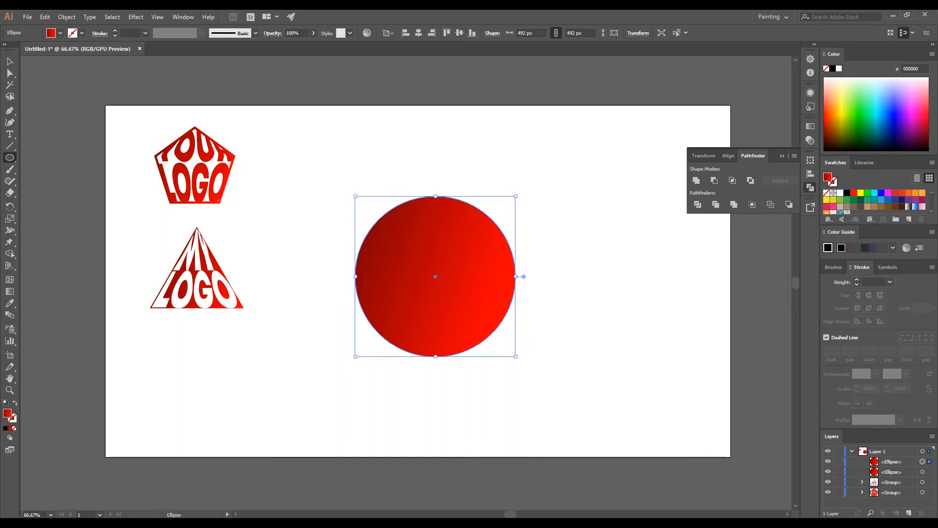
{"action": "left_click", "coordinate": [828, 472]}
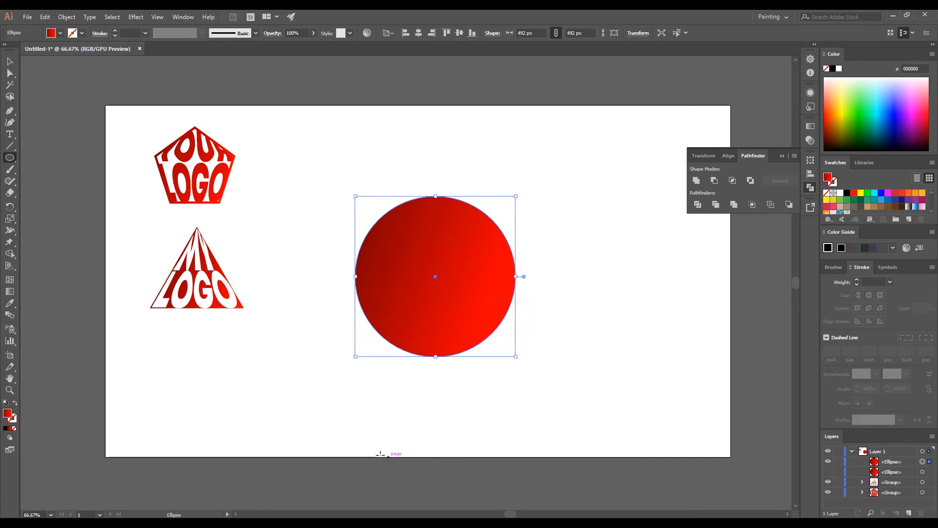
{"action": "key", "text": "ctrl+shift+a"}
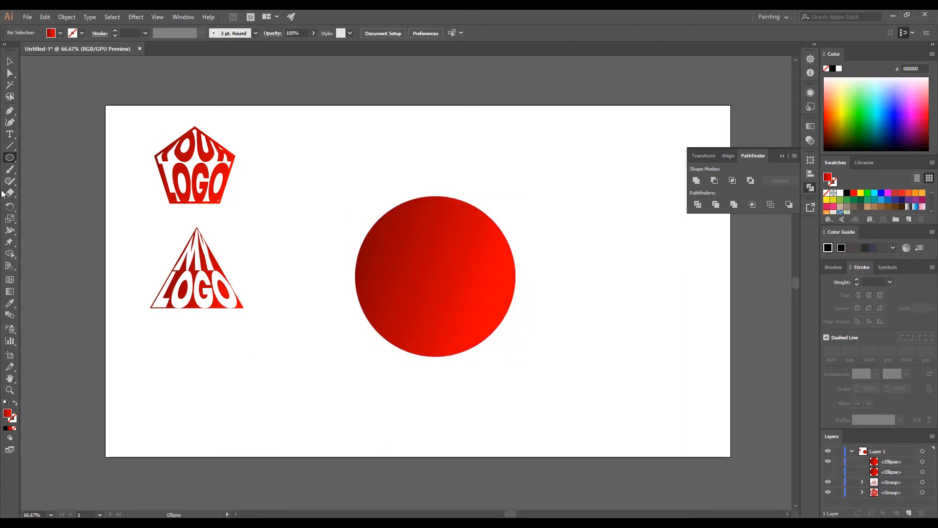
Draw an S-shaped Pen curve sweeping across the circle.
{"action": "left_click", "coordinate": [10, 113]}
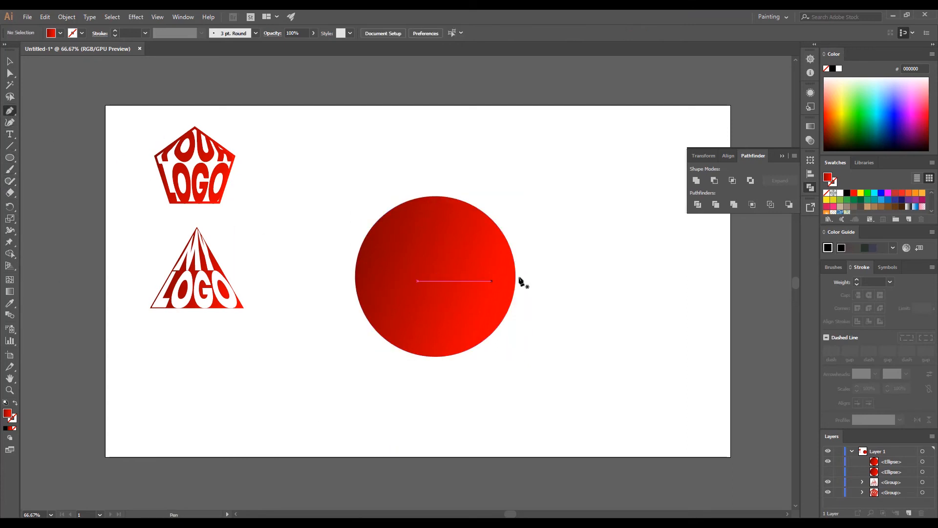
{"action": "left_click", "coordinate": [569, 271]}
{"action": "left_click_drag", "start_coordinate": [424, 281], "coordinate": [371, 333]}
{"action": "left_click_drag", "start_coordinate": [290, 250], "coordinate": [268, 225]}
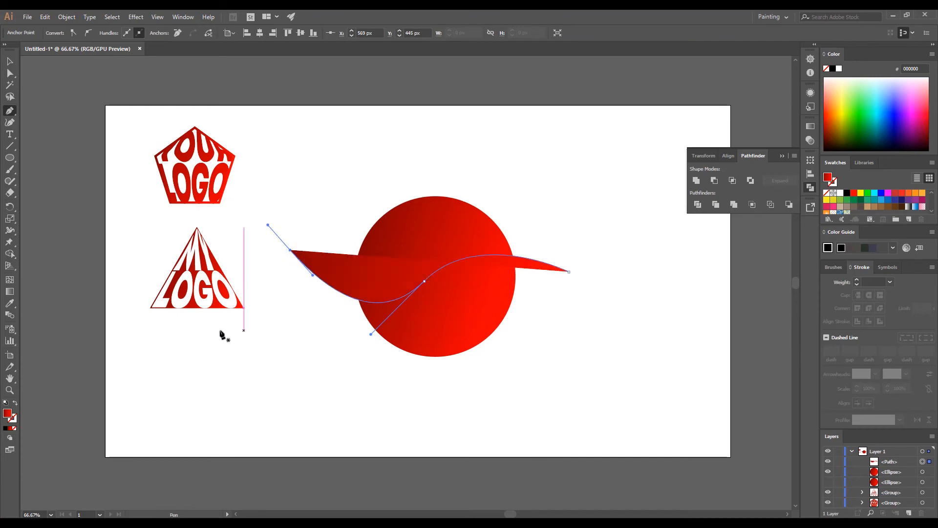
Make the curve a red stroke with no fill at 6 pt weight.
{"action": "left_click", "coordinate": [15, 402]}
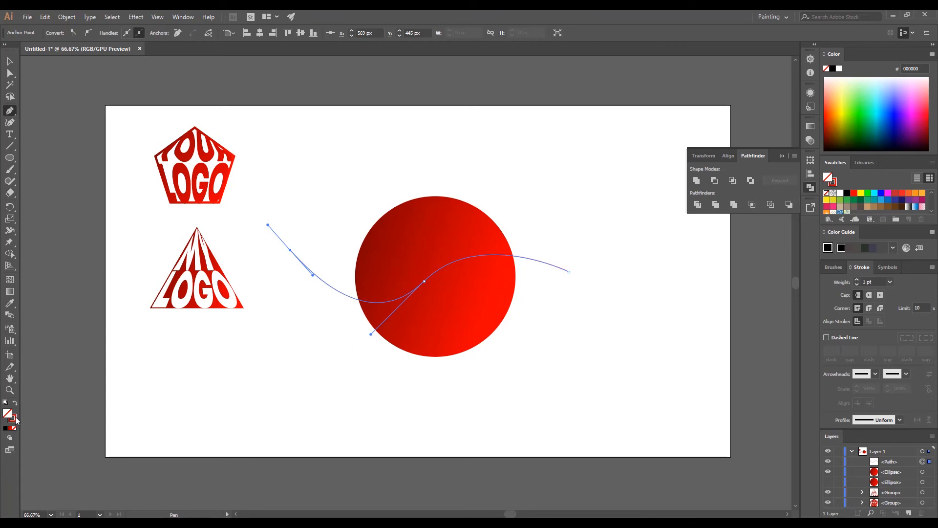
{"action": "left_click", "coordinate": [858, 280]}
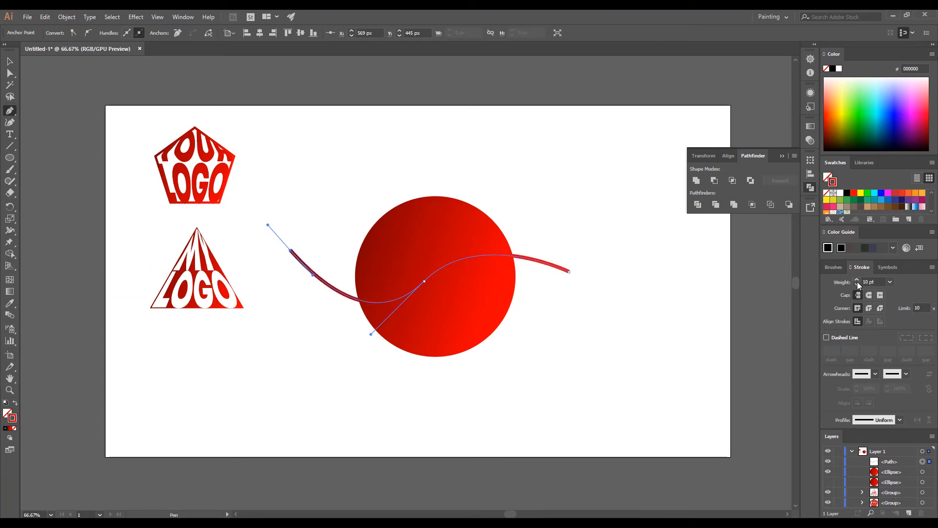
{"action": "left_click", "coordinate": [858, 284]}
{"action": "left_click", "coordinate": [857, 284]}
{"action": "left_click", "coordinate": [857, 285]}
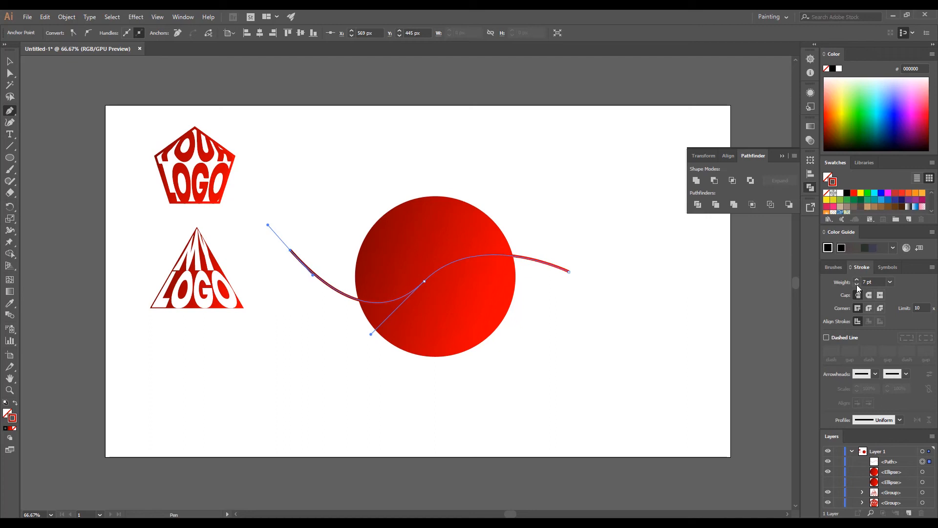
{"action": "left_click", "coordinate": [857, 284]}
{"action": "left_click", "coordinate": [549, 280], "text": "ctrl"}
Select the wavy line and bring up the Object > Expand options.
{"action": "left_click", "coordinate": [540, 263], "text": "ctrl"}
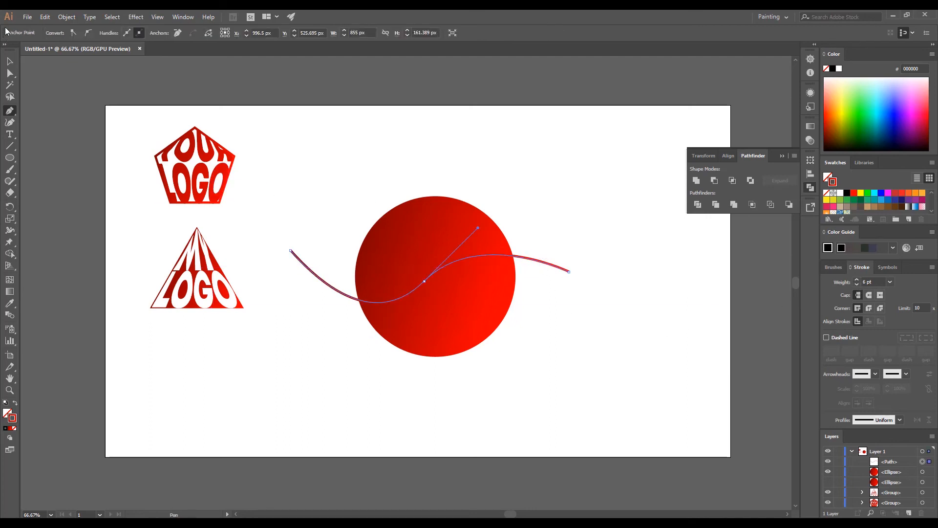
{"action": "left_click", "coordinate": [62, 17]}
{"action": "left_click", "coordinate": [102, 119]}
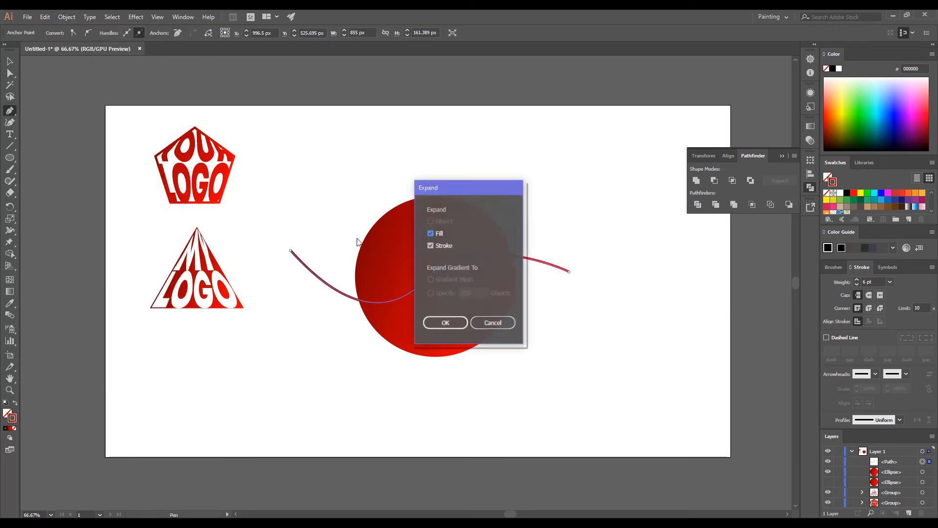
Expand the wavy line into a shape and select it together with the red circle.
{"action": "left_click", "coordinate": [432, 325]}
{"action": "key", "text": "v"}
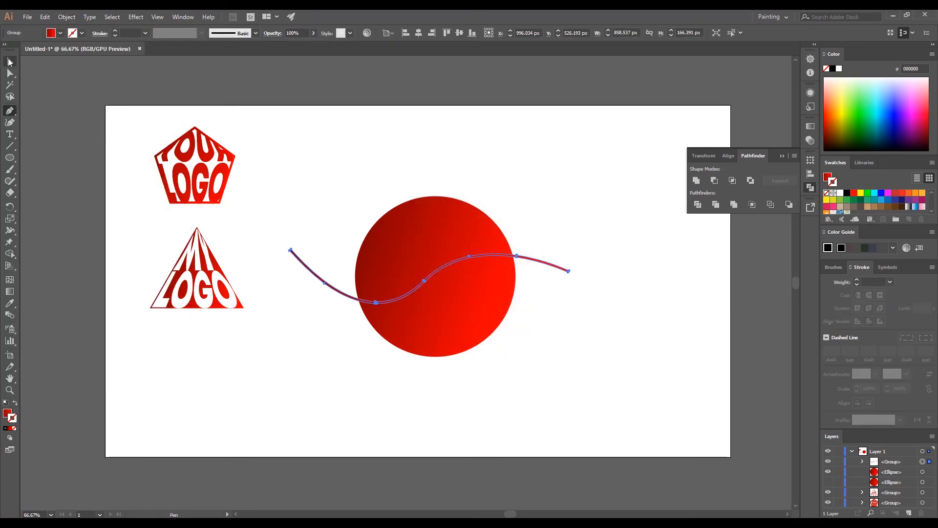
{"action": "left_click_drag", "start_coordinate": [362, 160], "coordinate": [497, 435]}
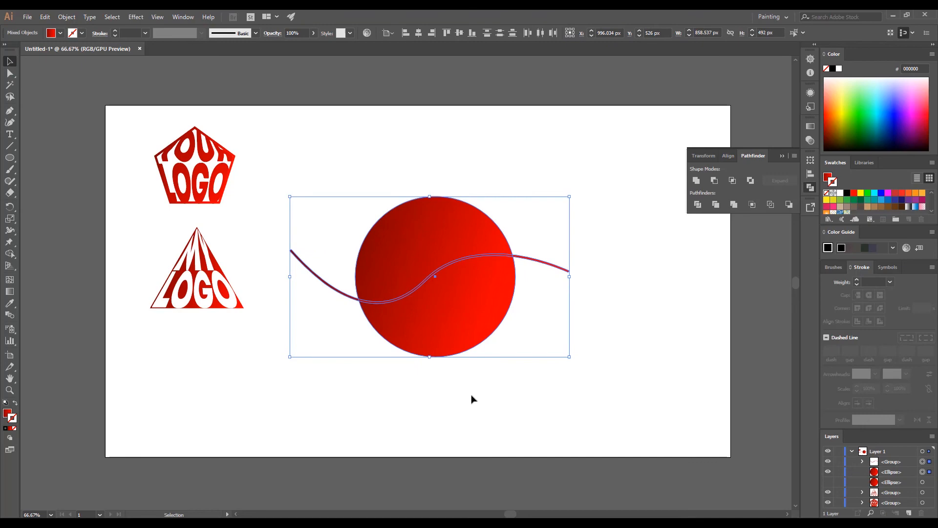
{"action": "scroll", "coordinate": [413, 283], "scroll_direction": "up", "scroll_amount": 2}
{"action": "key", "text": "shift+m"}
Use Shape Builder to separate the circle's upper region and delete the line pieces inside and outside it.
{"action": "left_click", "coordinate": [413, 279]}
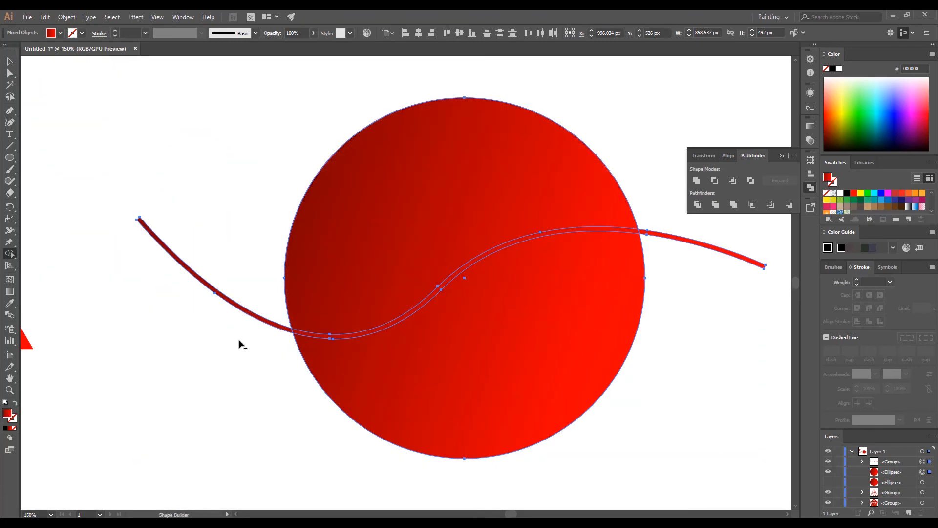
{"action": "scroll", "coordinate": [235, 342], "scroll_direction": "up", "scroll_amount": 3}
{"action": "left_click", "coordinate": [395, 322], "text": "alt"}
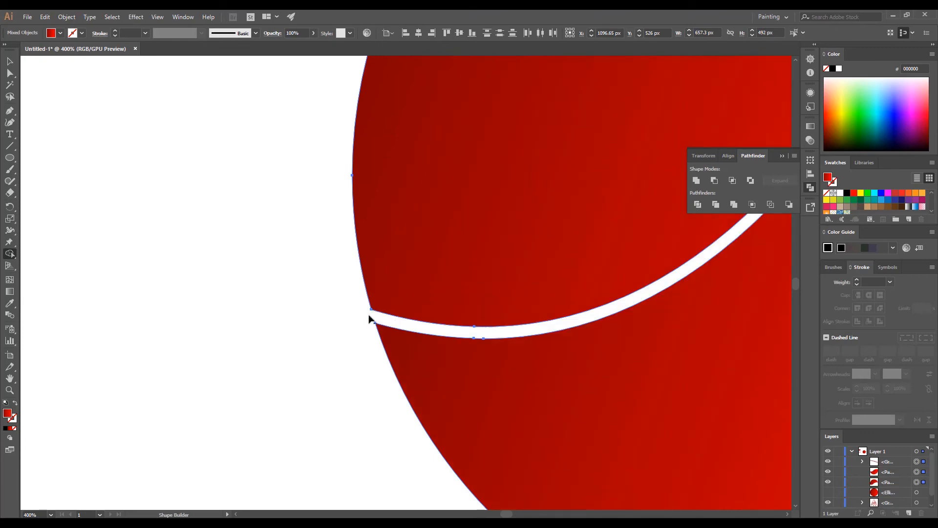
{"action": "scroll", "coordinate": [379, 321], "scroll_direction": "down", "scroll_amount": 7}
{"action": "scroll", "coordinate": [362, 274], "scroll_direction": "up", "scroll_amount": 3}
{"action": "scroll", "coordinate": [371, 266], "scroll_direction": "up", "scroll_amount": 3}
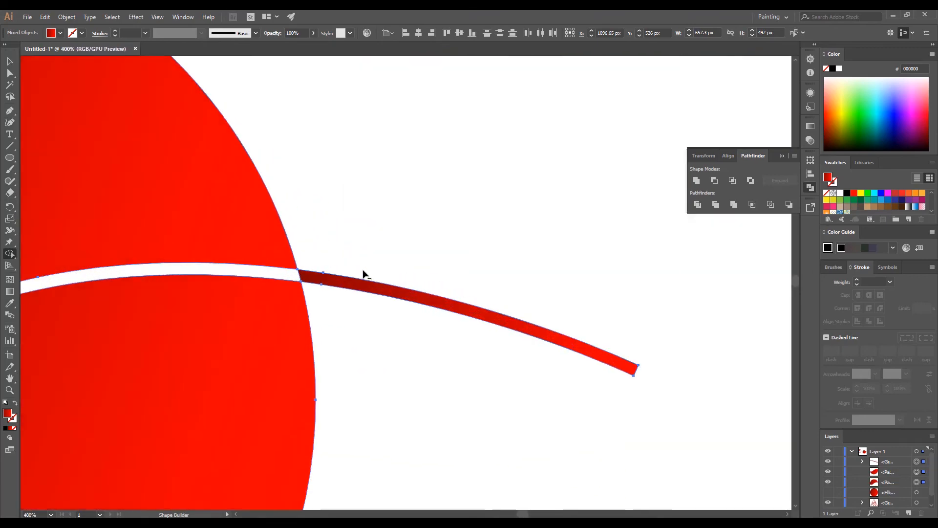
{"action": "left_click", "coordinate": [337, 279], "text": "alt"}
{"action": "scroll", "coordinate": [553, 272], "scroll_direction": "down", "scroll_amount": 2}
{"action": "scroll", "coordinate": [553, 272], "scroll_direction": "down", "scroll_amount": 3}
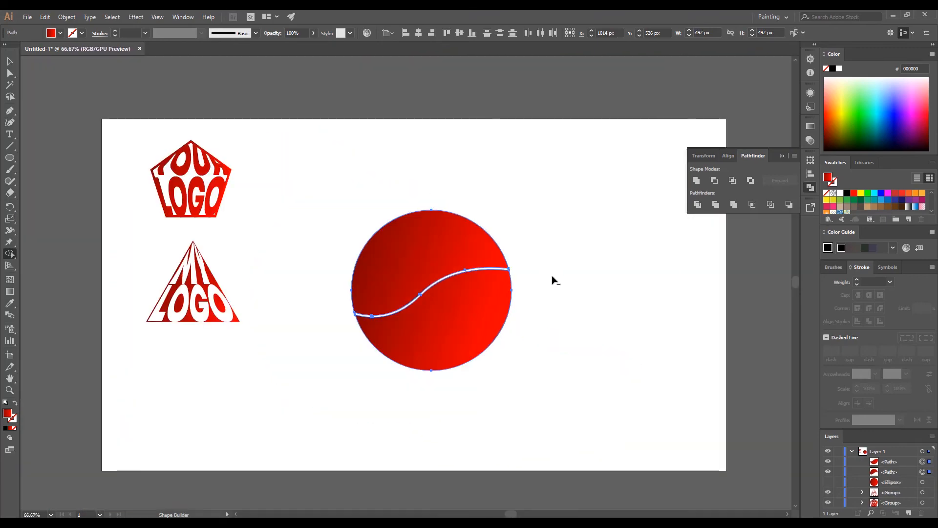
{"action": "scroll", "coordinate": [556, 341], "scroll_direction": "up", "scroll_amount": 1}
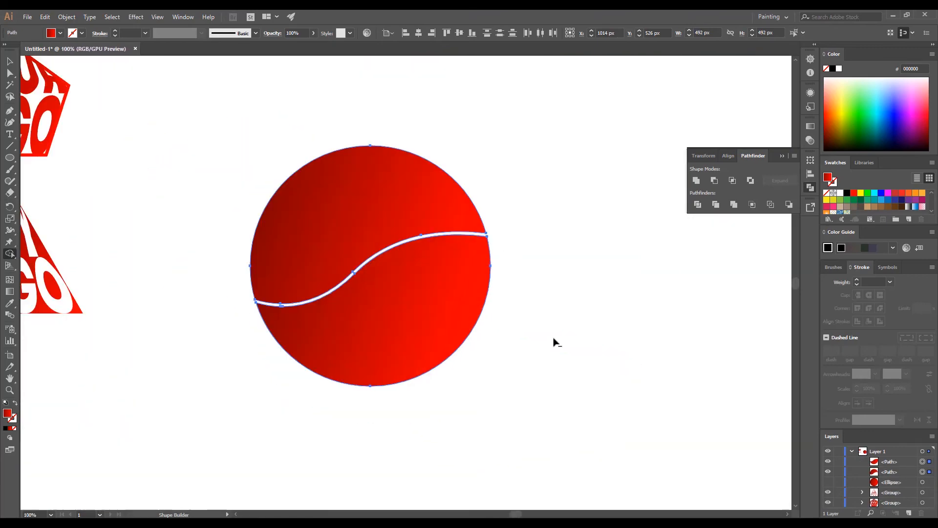
{"action": "left_click", "coordinate": [594, 354]}
Type the person's first name as a text line left of the circle.
{"action": "key", "text": "t"}
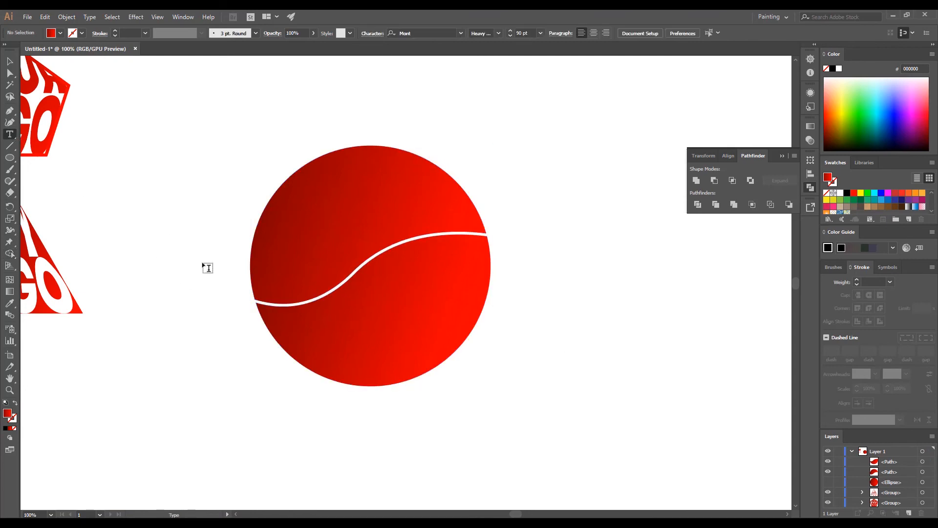
{"action": "left_click", "coordinate": [208, 307]}
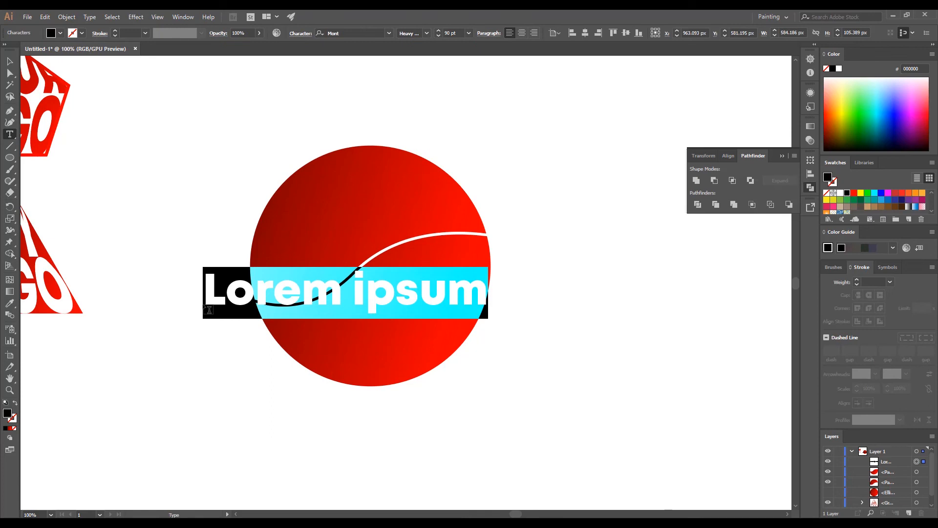
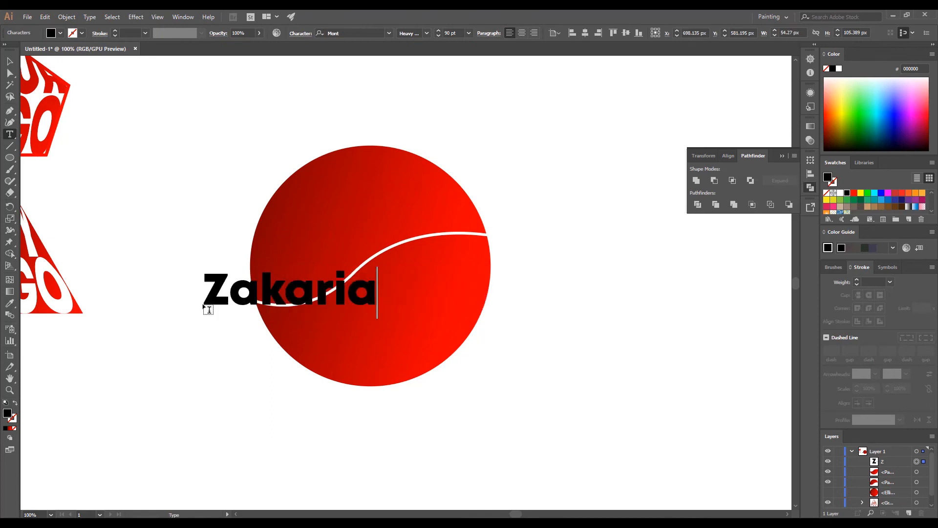
{"action": "key", "text": "Escape"}
{"action": "left_click", "coordinate": [258, 416], "text": "ctrl"}
Type the person's surname as a second text line below the first.
{"action": "left_click", "coordinate": [247, 366]}
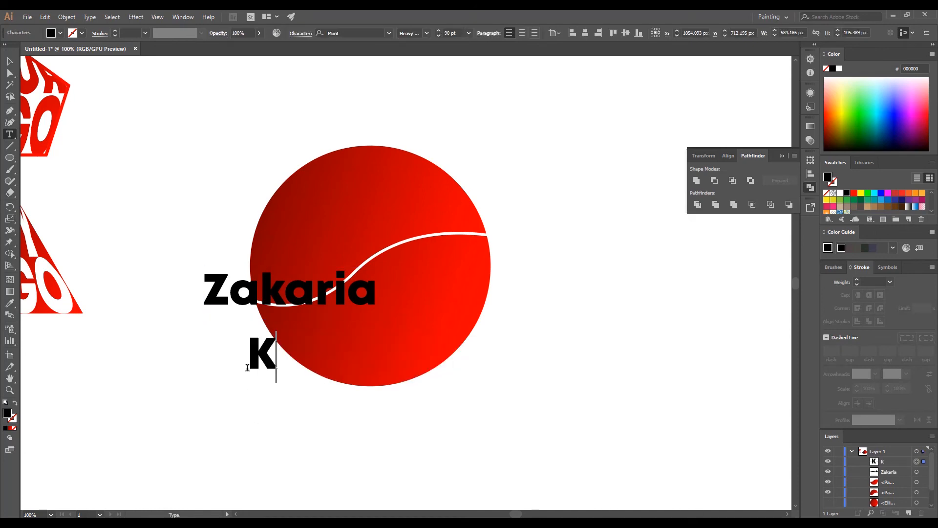
{"action": "key", "text": "Escape"}
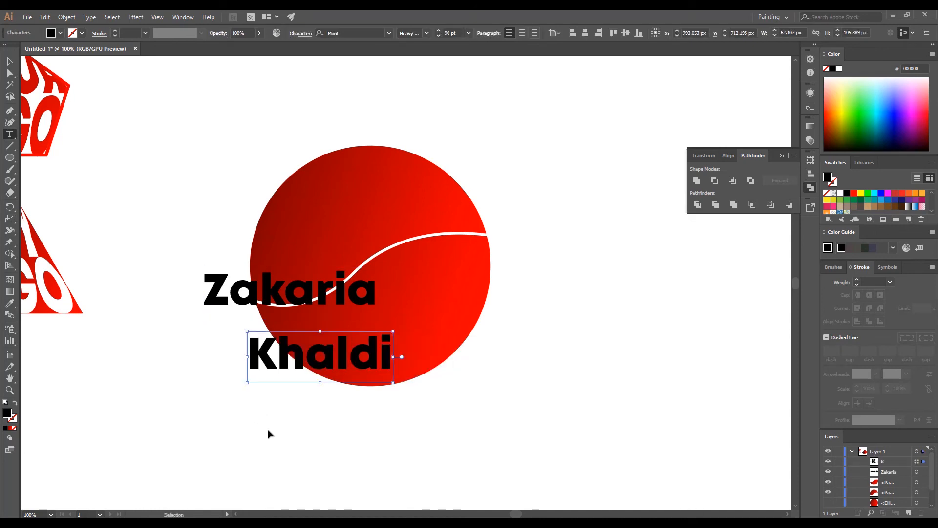
{"action": "left_click", "coordinate": [263, 436], "text": "ctrl"}
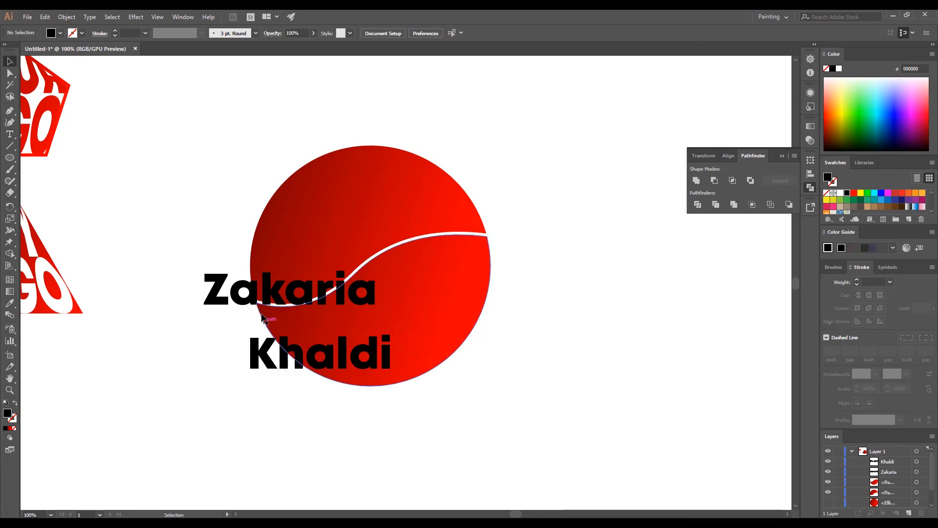
Stack the curved shapes above the words in Layers and warp the first word into the upper shape.
{"action": "left_click_drag", "start_coordinate": [897, 483], "coordinate": [890, 458]}
{"action": "left_click_drag", "start_coordinate": [902, 496], "coordinate": [897, 484]}
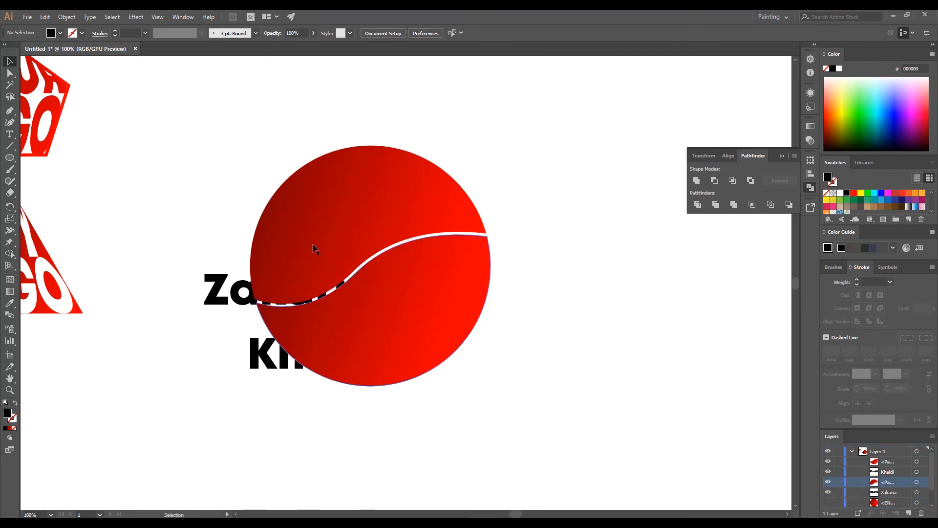
{"action": "left_click_drag", "start_coordinate": [192, 172], "coordinate": [260, 299]}
{"action": "left_click", "coordinate": [67, 17]}
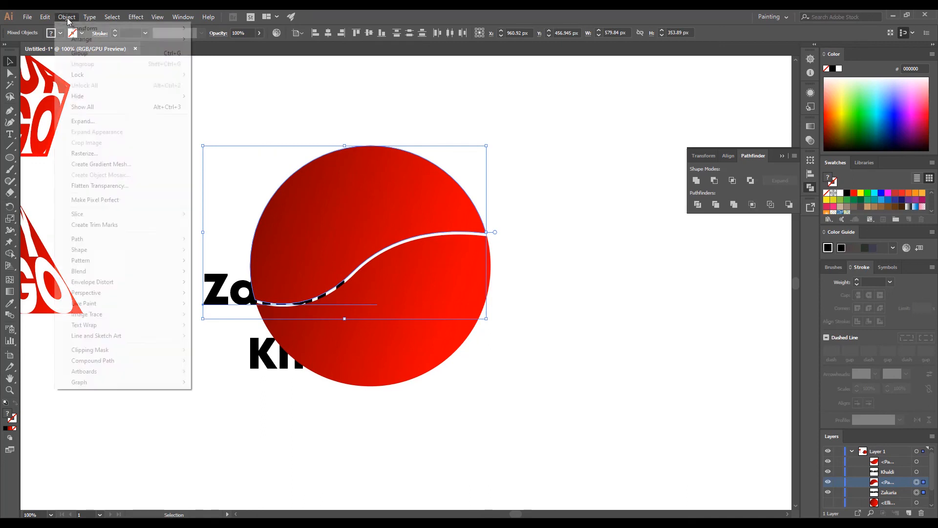
{"action": "mouse_move", "coordinate": [169, 289]}
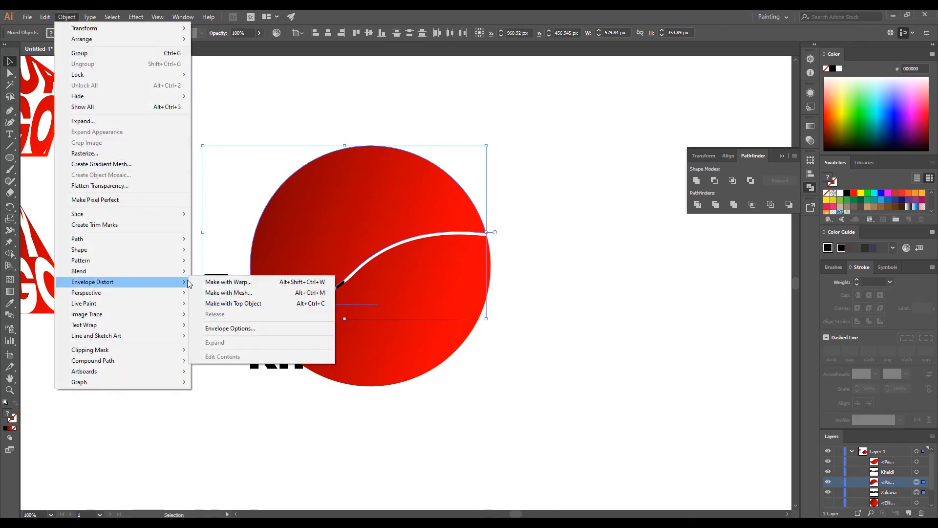
{"action": "left_click", "coordinate": [230, 304]}
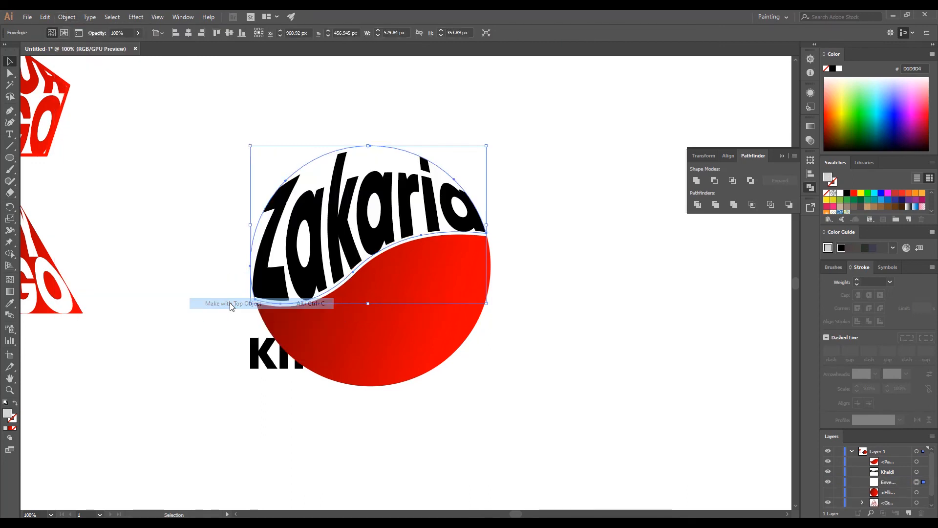
{"action": "left_click", "coordinate": [335, 440]}
Warp the second word into the lower curved shape with Envelope Distort > Make with Top Object.
{"action": "left_click_drag", "start_coordinate": [335, 441], "coordinate": [277, 340]}
{"action": "left_click", "coordinate": [66, 16]}
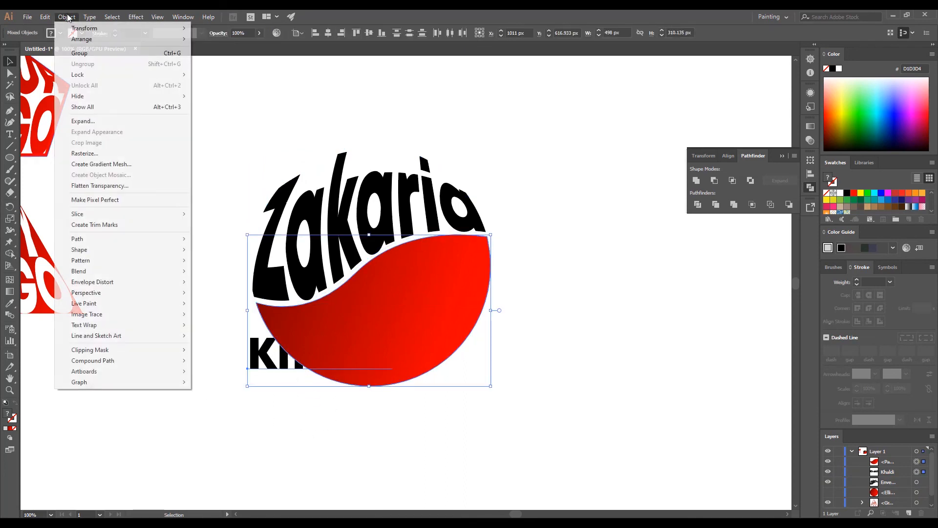
{"action": "mouse_move", "coordinate": [170, 284]}
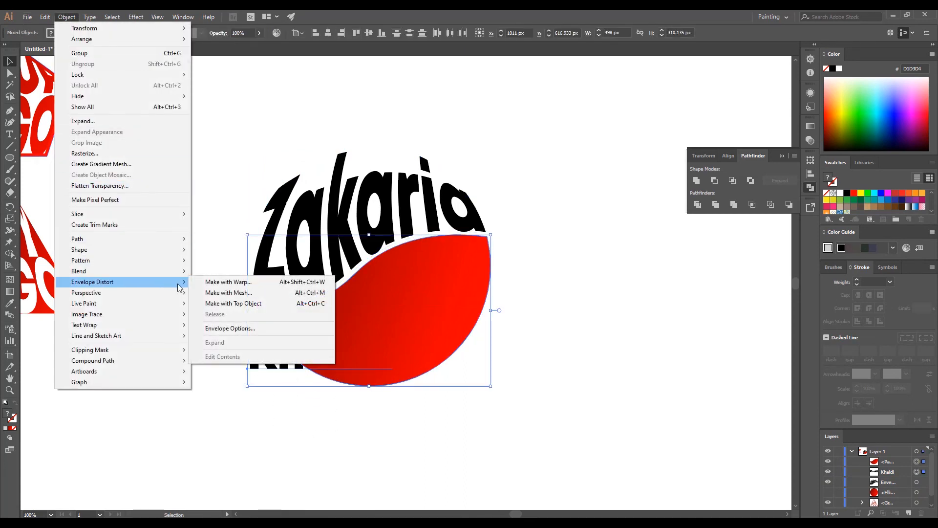
{"action": "left_click", "coordinate": [230, 303]}
{"action": "left_click", "coordinate": [206, 321]}
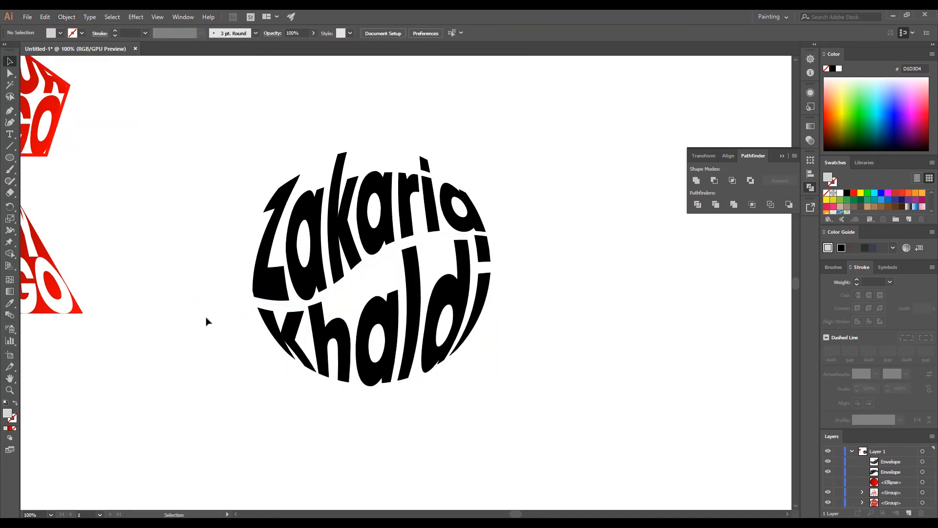
Unhide the Ellipse and make it a red outline with no fill, 5 pt weight aligned inside.
{"action": "left_click", "coordinate": [828, 483]}
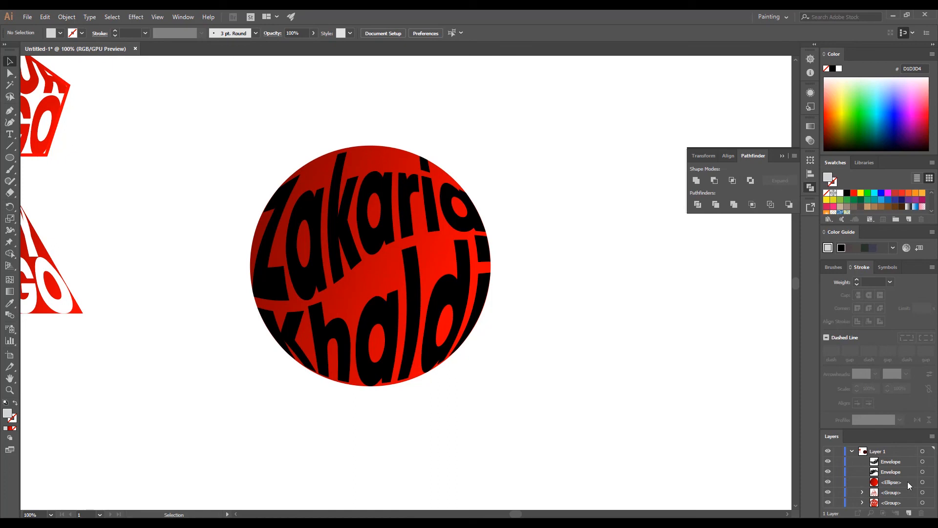
{"action": "left_click", "coordinate": [923, 483]}
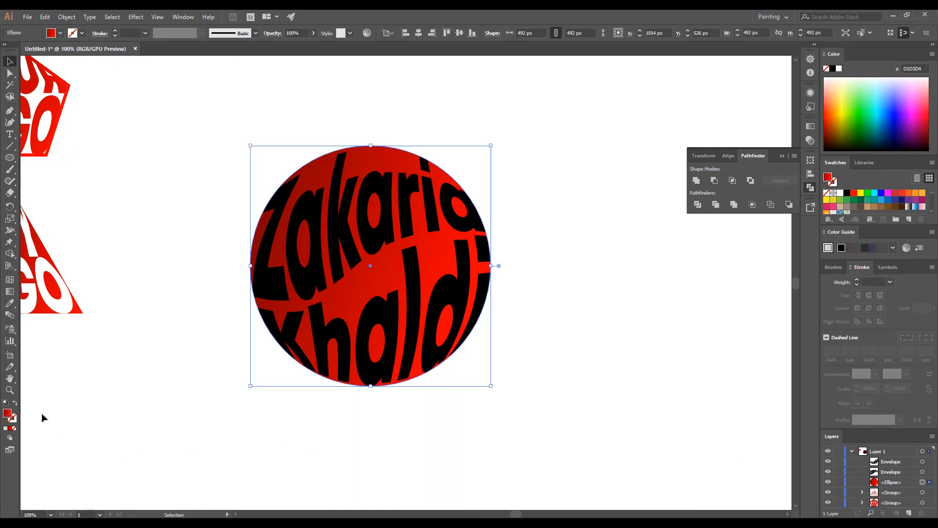
{"action": "left_click", "coordinate": [15, 405]}
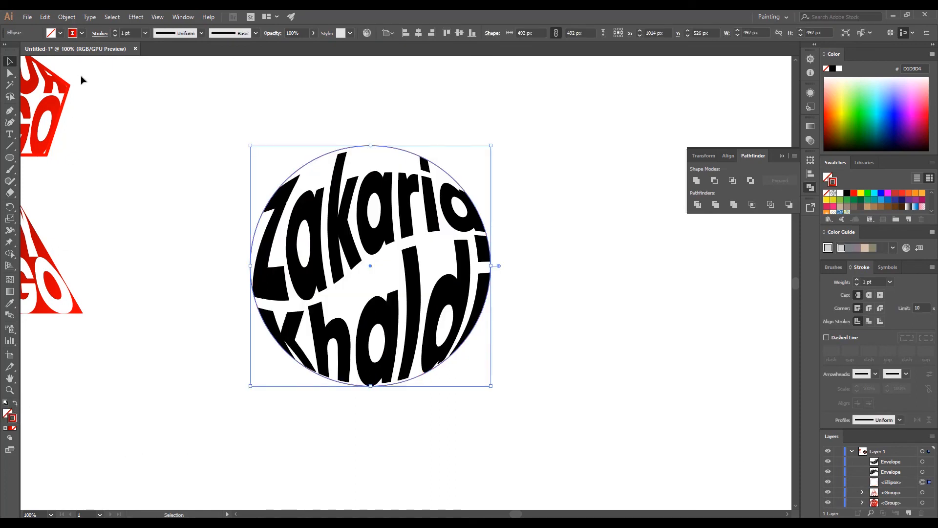
{"action": "left_click", "coordinate": [100, 33]}
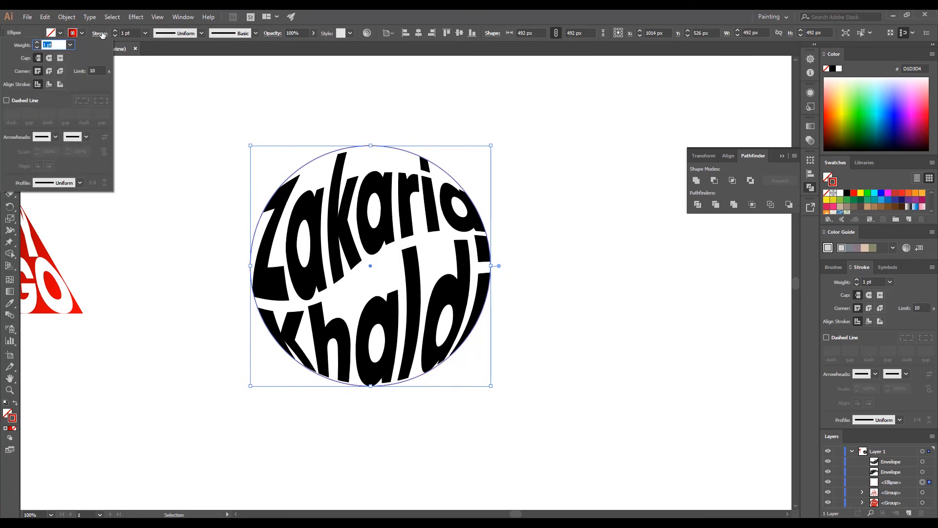
{"action": "left_click", "coordinate": [37, 42]}
{"action": "left_click", "coordinate": [37, 42]}
{"action": "left_click", "coordinate": [37, 42]}
{"action": "left_click", "coordinate": [37, 42]}
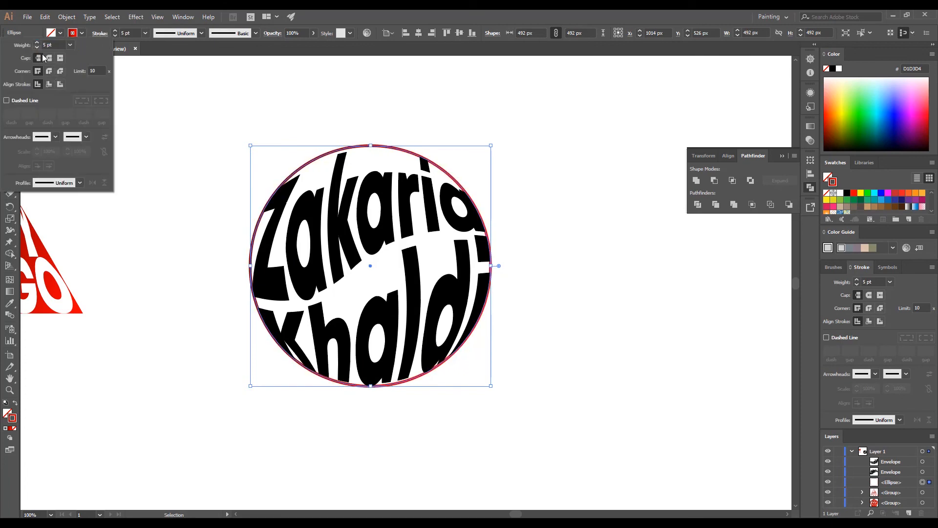
{"action": "left_click", "coordinate": [51, 83]}
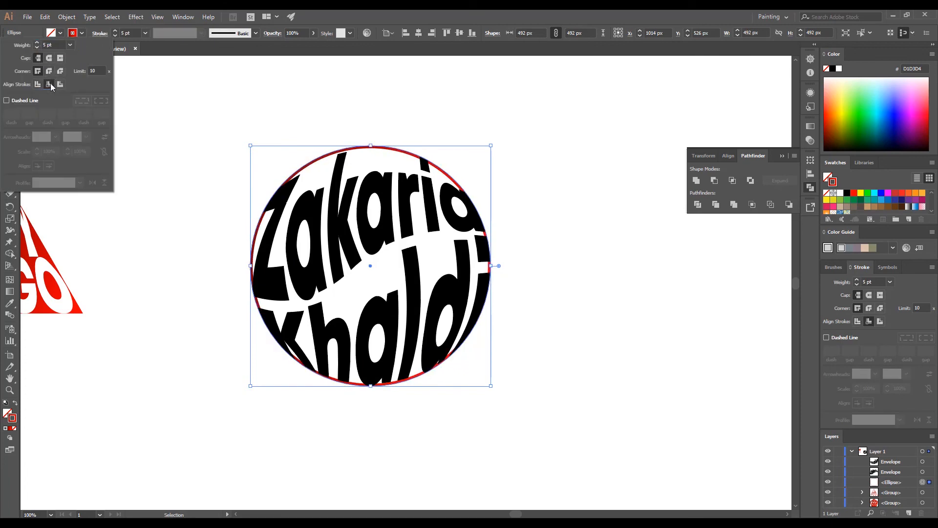
{"action": "left_click", "coordinate": [36, 42]}
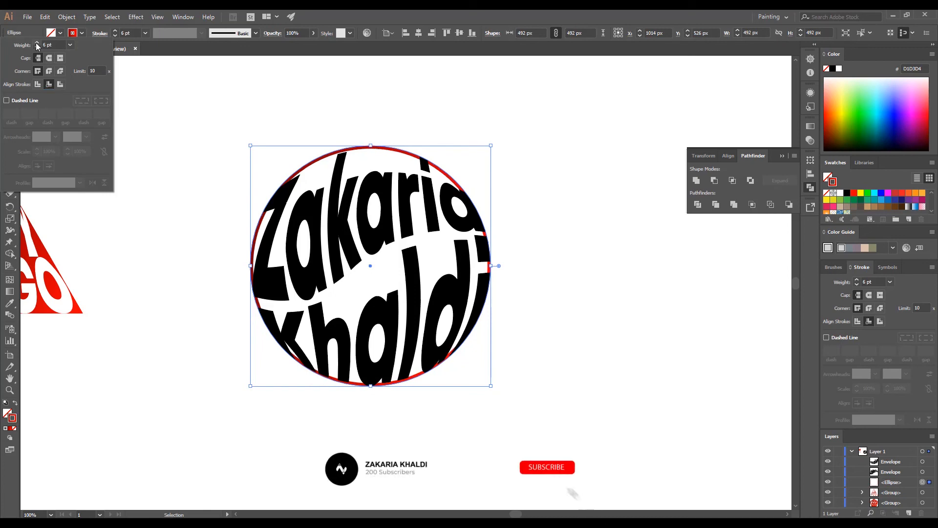
{"action": "left_click", "coordinate": [37, 48]}
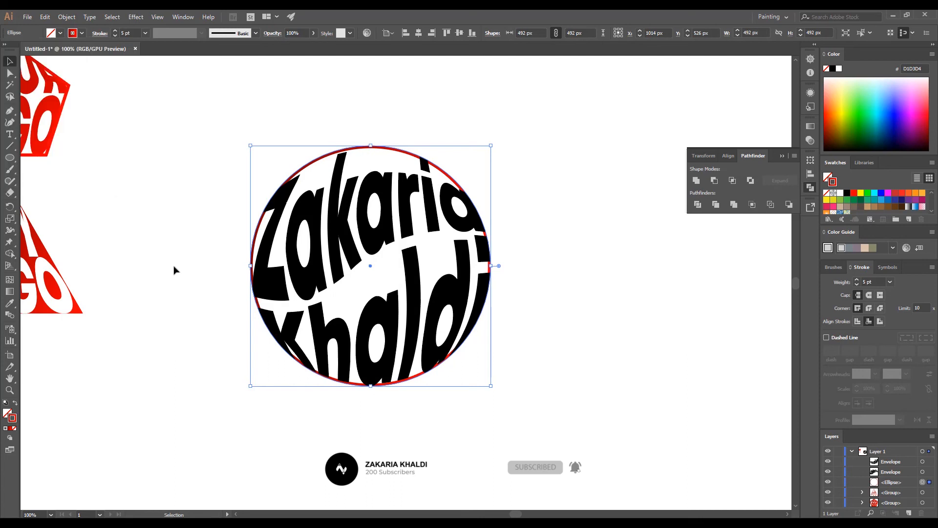
{"action": "left_click", "coordinate": [370, 239]}
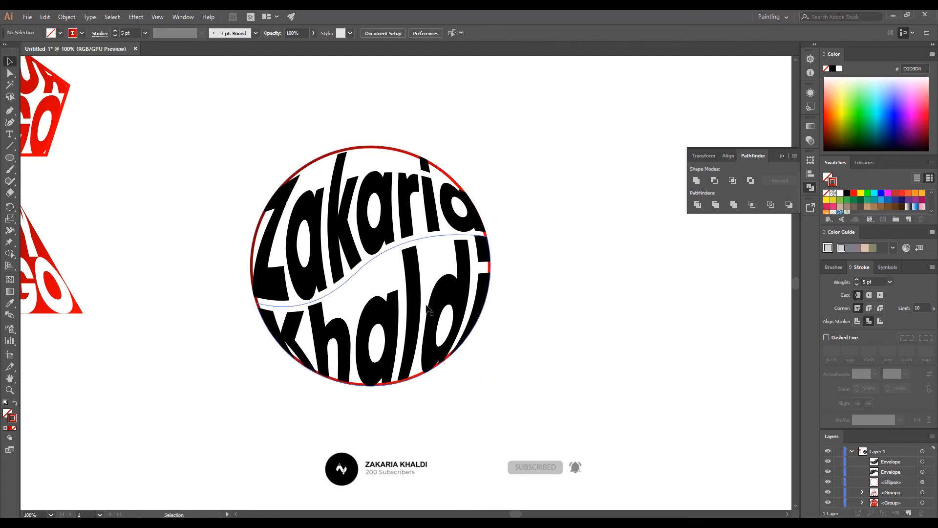
Expand both warped-word envelopes into plain shapes.
{"action": "left_click", "coordinate": [387, 328], "text": "shift"}
{"action": "left_click", "coordinate": [67, 18]}
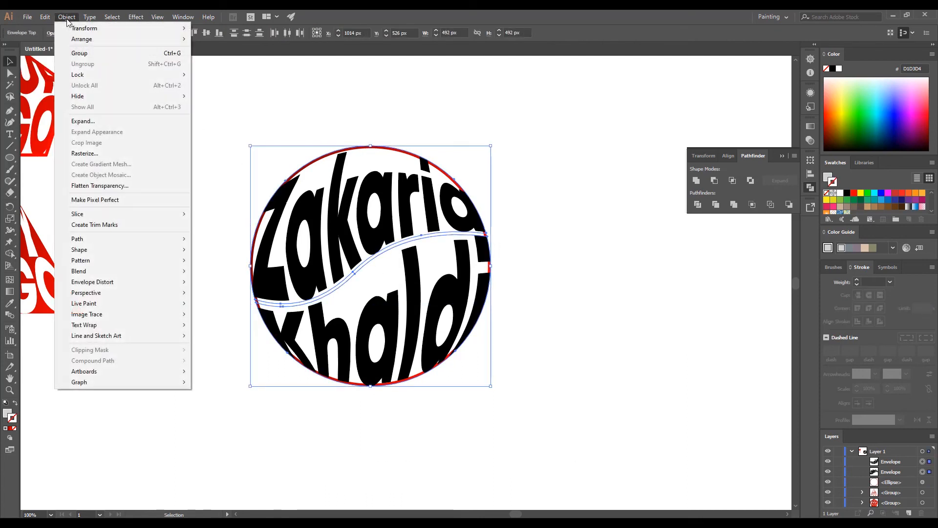
{"action": "left_click", "coordinate": [131, 122]}
{"action": "left_click", "coordinate": [445, 323]}
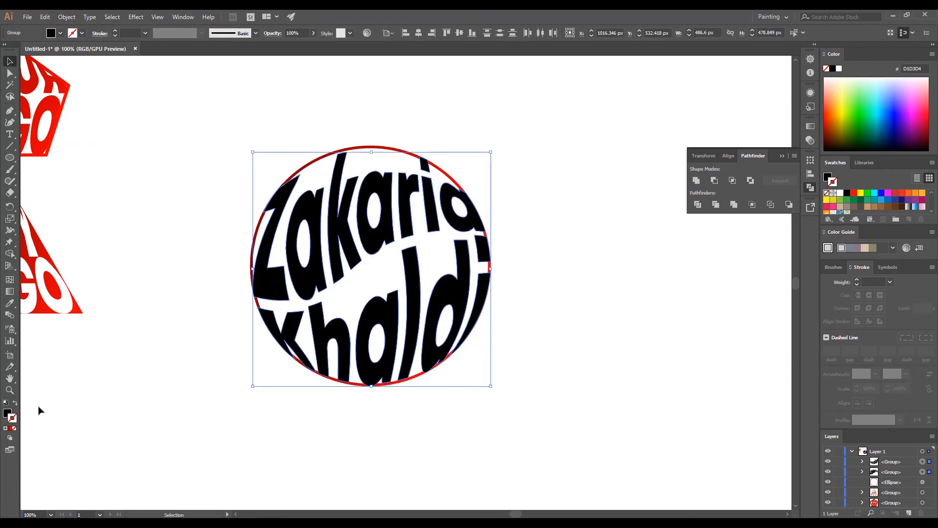
Fill the expanded words with the red linear gradient angled at about -26°.
{"action": "left_click", "coordinate": [8, 415]}
{"action": "left_click", "coordinate": [9, 429]}
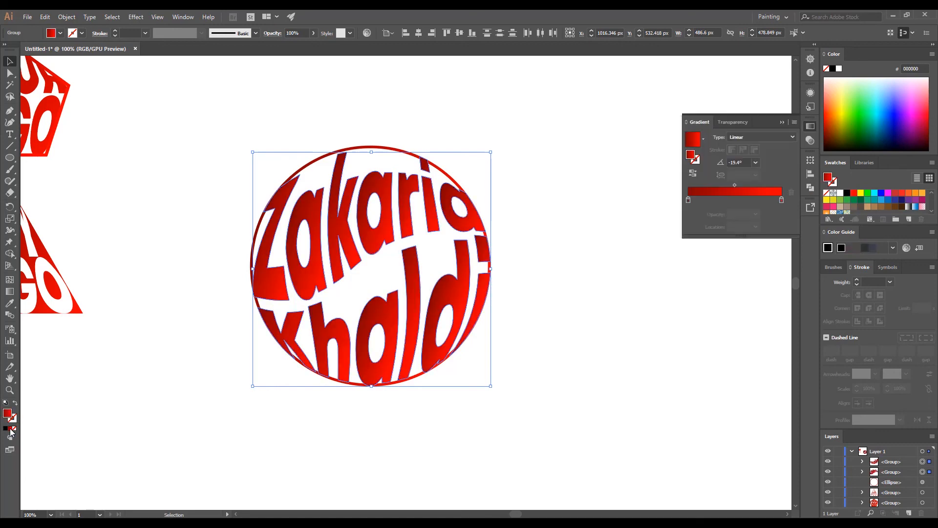
{"action": "key", "text": "g"}
{"action": "left_click_drag", "start_coordinate": [205, 211], "coordinate": [508, 362]}
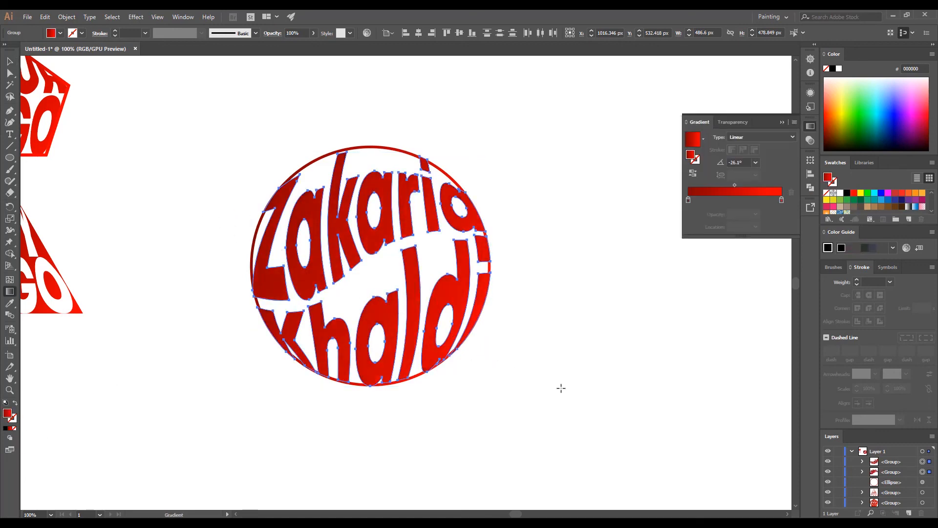
{"action": "key", "text": "v"}
{"action": "left_click", "coordinate": [529, 364]}
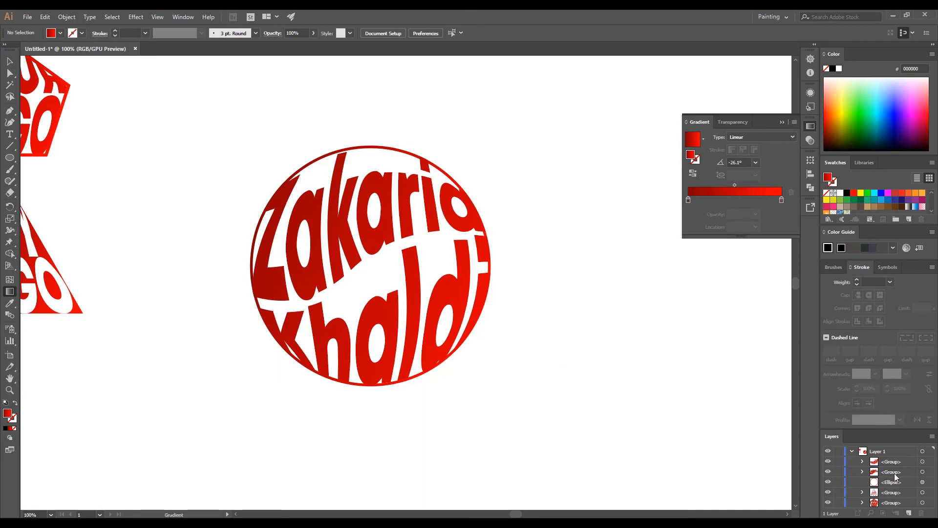
Move the Ellipse layer to the top so the outline circle sits in front.
{"action": "left_click_drag", "start_coordinate": [892, 483], "coordinate": [879, 460]}
{"action": "scroll", "coordinate": [591, 269], "scroll_direction": "down", "scroll_amount": 2, "text": "alt"}
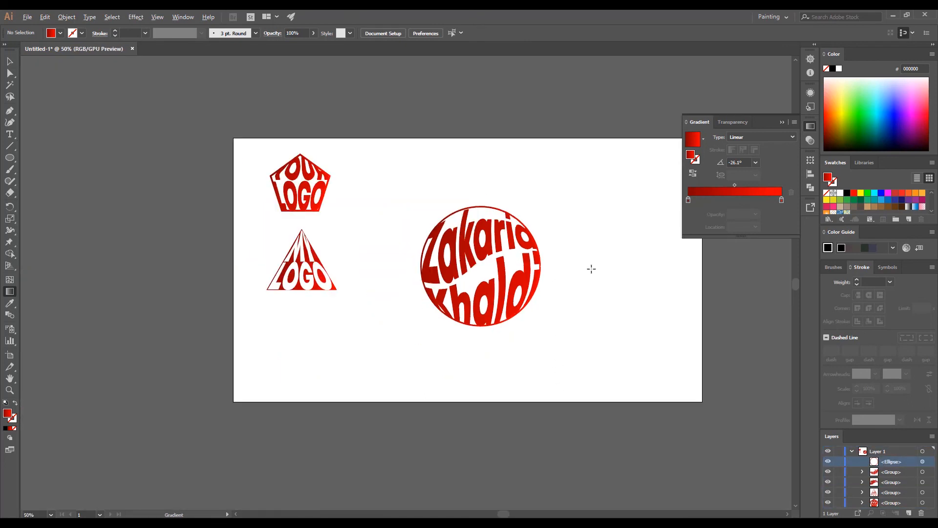
{"action": "scroll", "coordinate": [543, 212], "scroll_direction": "up", "scroll_amount": 1, "text": "alt"}
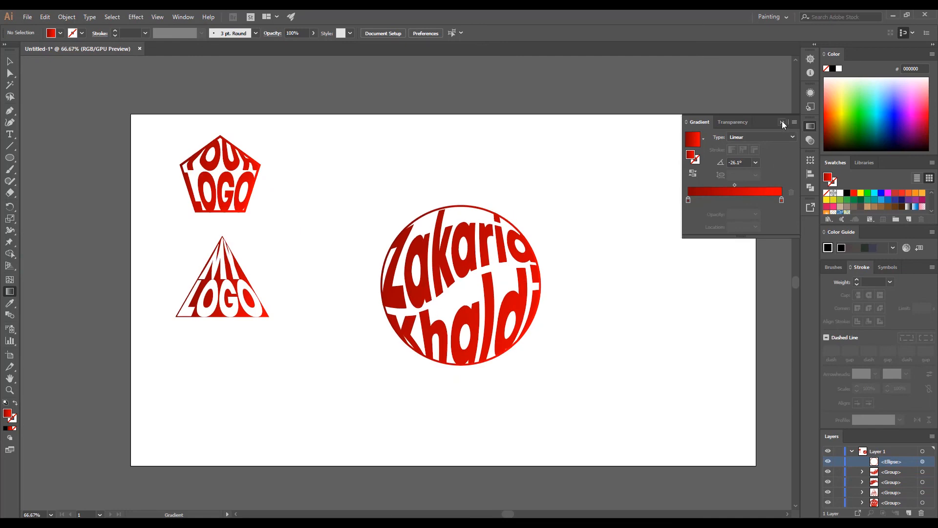
{"action": "left_click", "coordinate": [606, 185]}
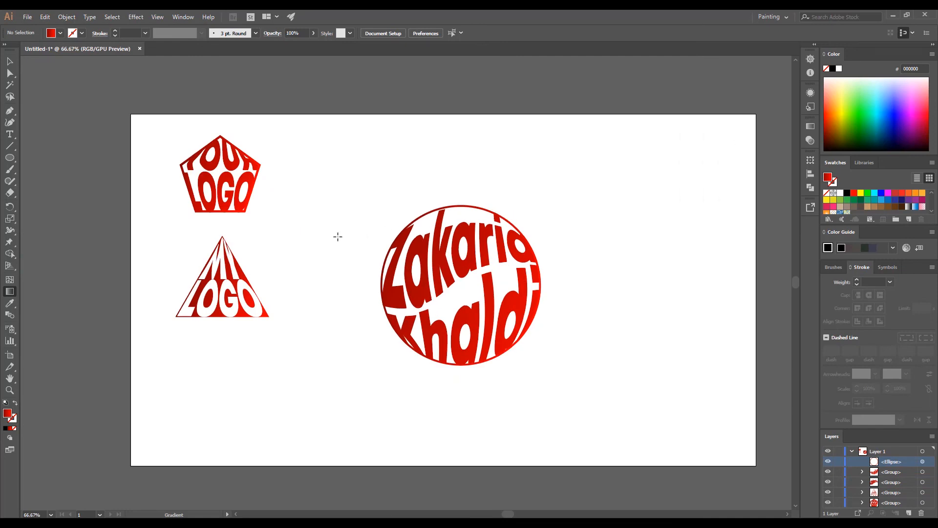